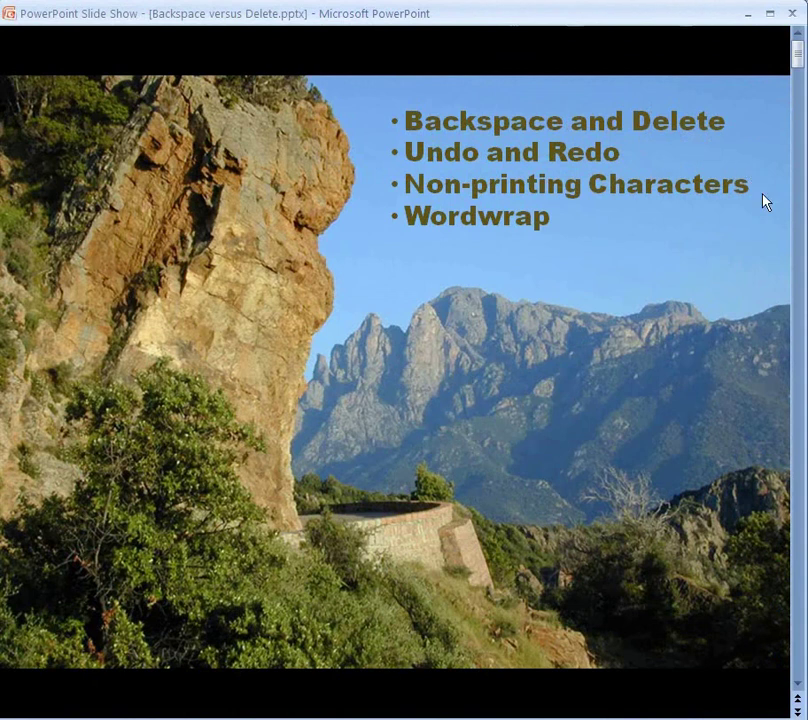
Step: Play the keyboard close-up's Backspace and Delete callouts, then advance to the Backspace and Delete slide
{"action": "left_click", "coordinate": [702, 221]}
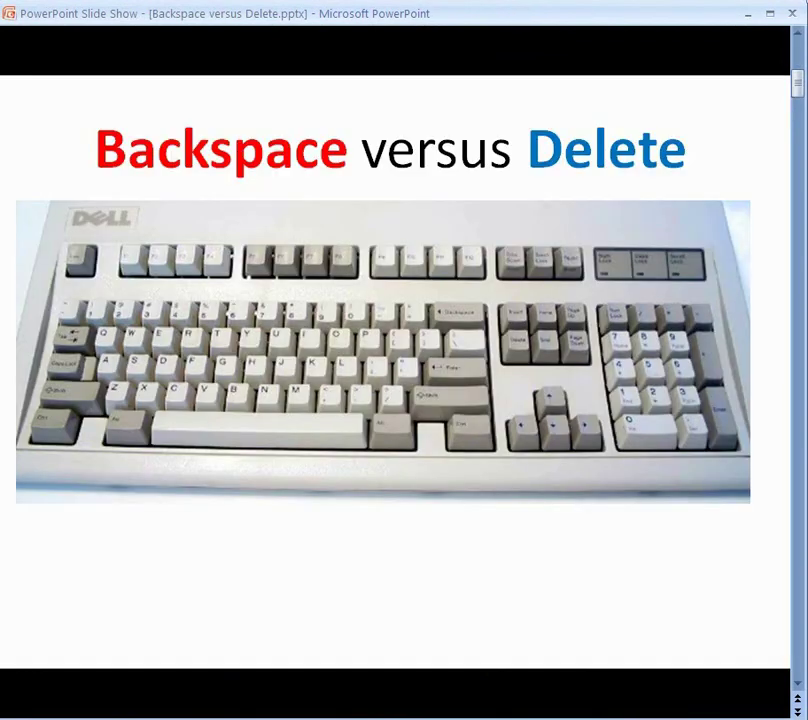
{"action": "key", "text": "space"}
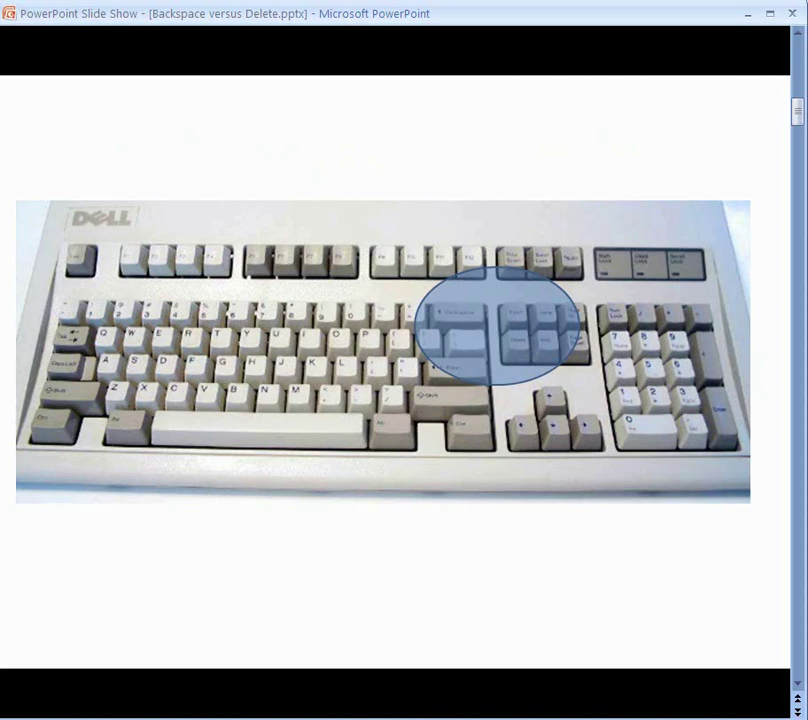
{"action": "key", "text": "space"}
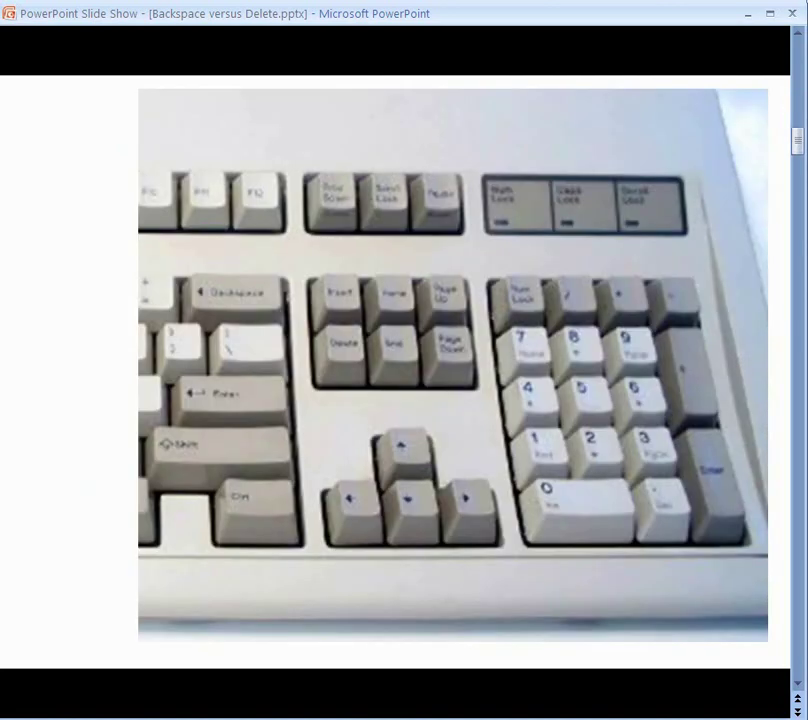
{"action": "key", "text": "space"}
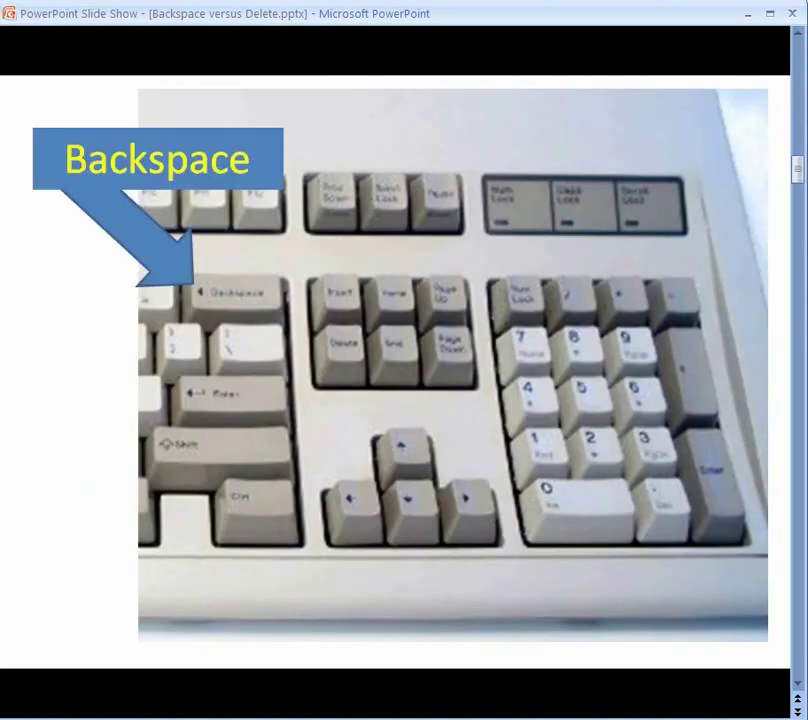
{"action": "key", "text": "space"}
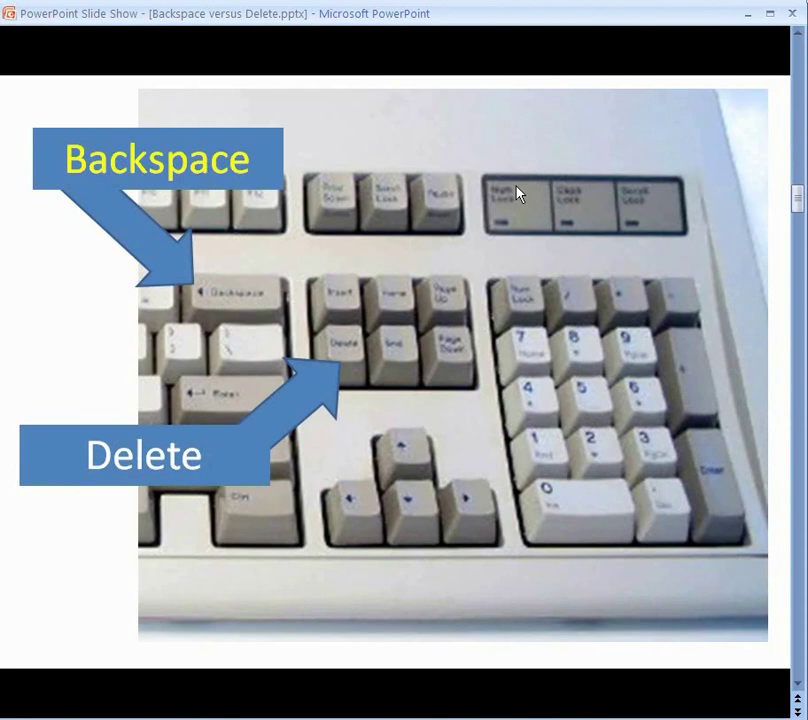
{"action": "left_click", "coordinate": [357, 356]}
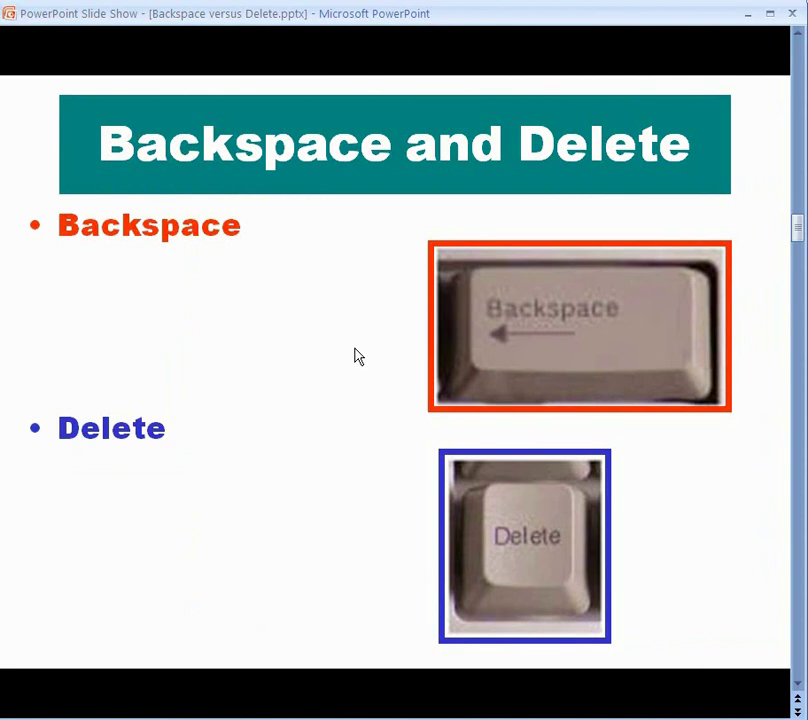
Step: Play the Backspace examples erasing left from 12345|6789 to 12|6789, then reveal the Delete bullet
{"action": "left_click", "coordinate": [357, 356]}
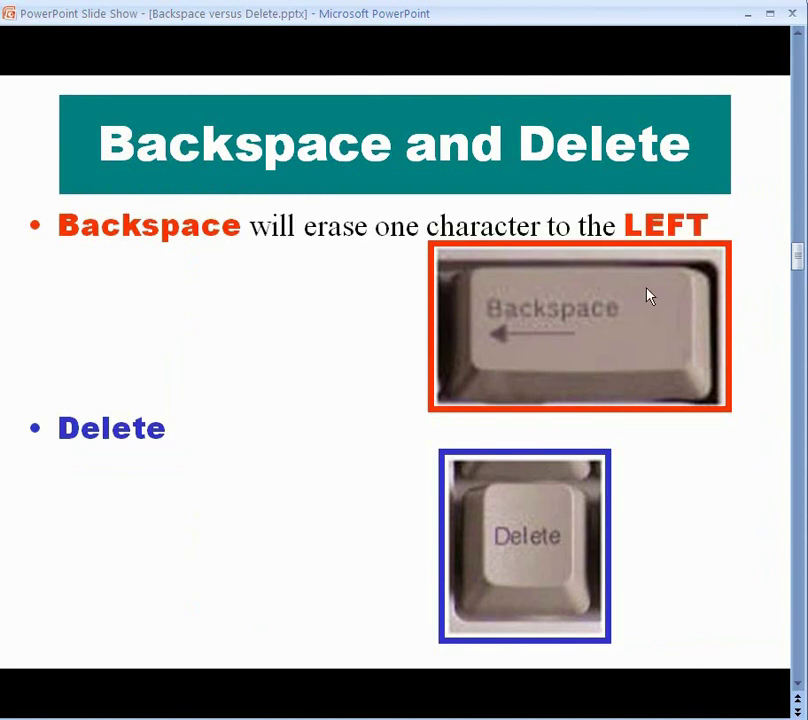
{"action": "left_click", "coordinate": [770, 249]}
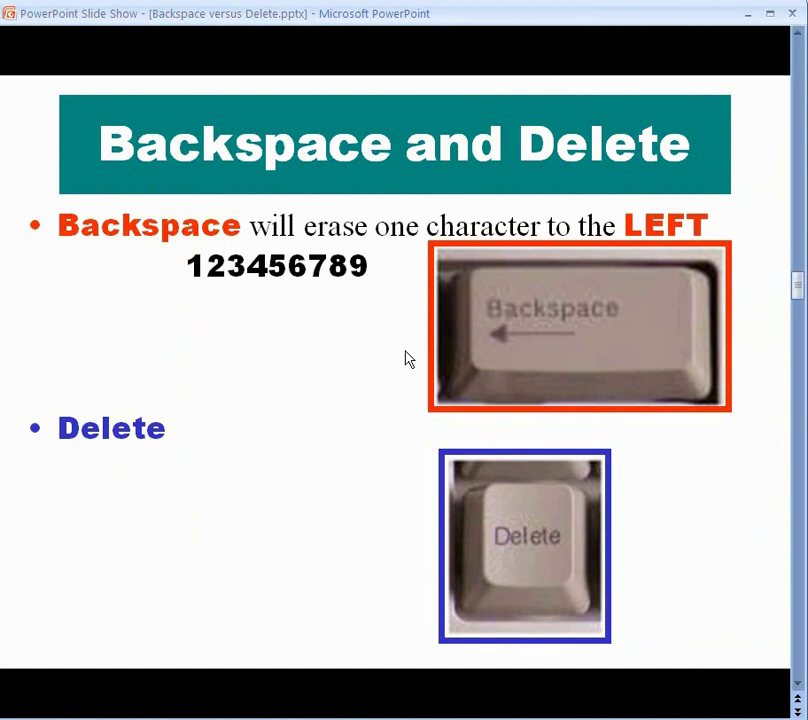
{"action": "left_click", "coordinate": [290, 290]}
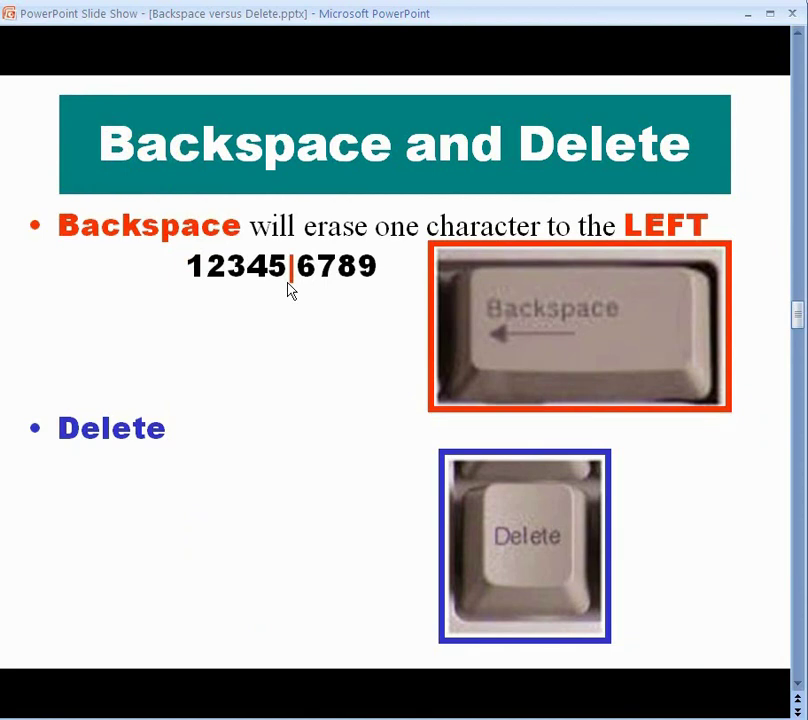
{"action": "left_click", "coordinate": [290, 289]}
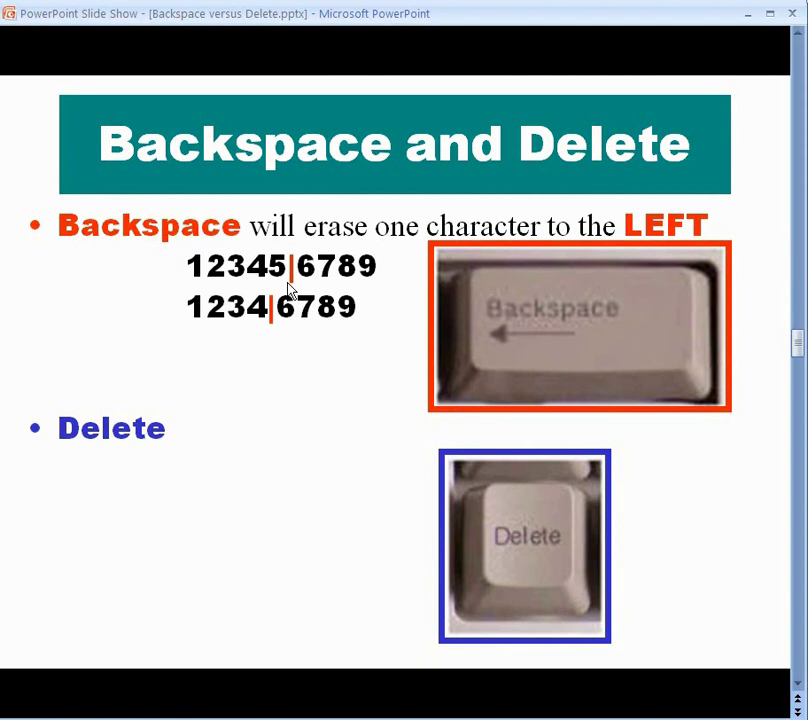
{"action": "left_click", "coordinate": [290, 289]}
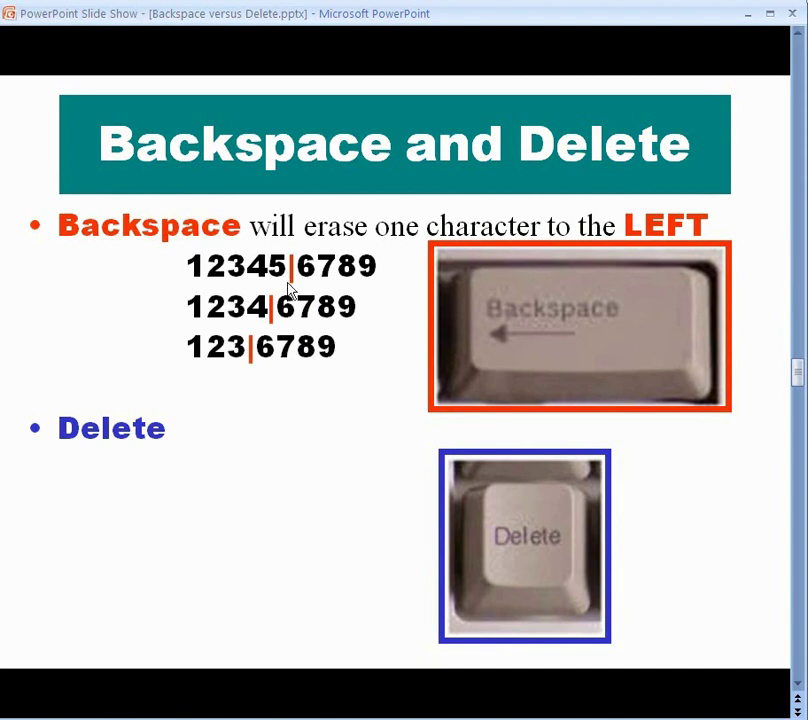
{"action": "left_click", "coordinate": [290, 289]}
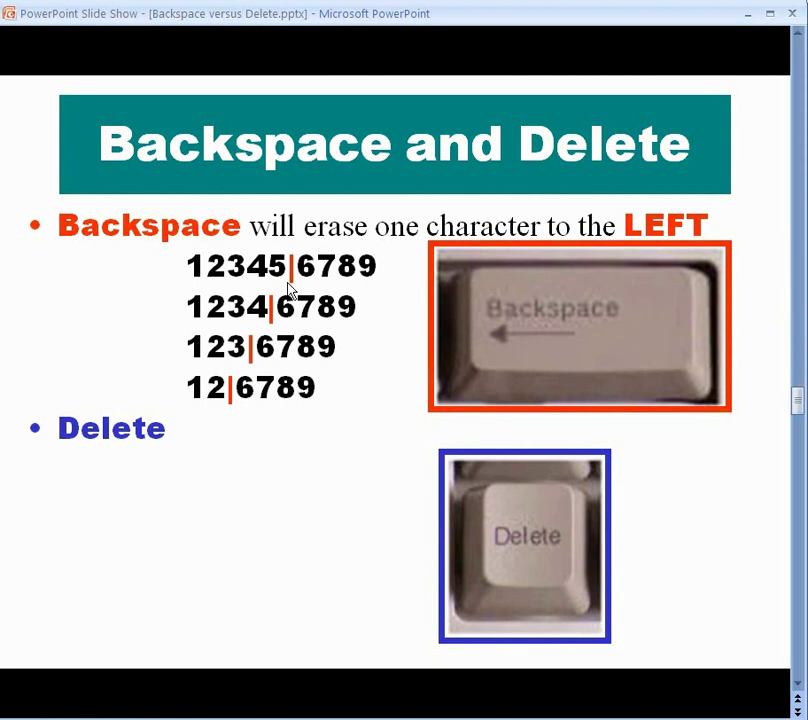
{"action": "left_click", "coordinate": [290, 289]}
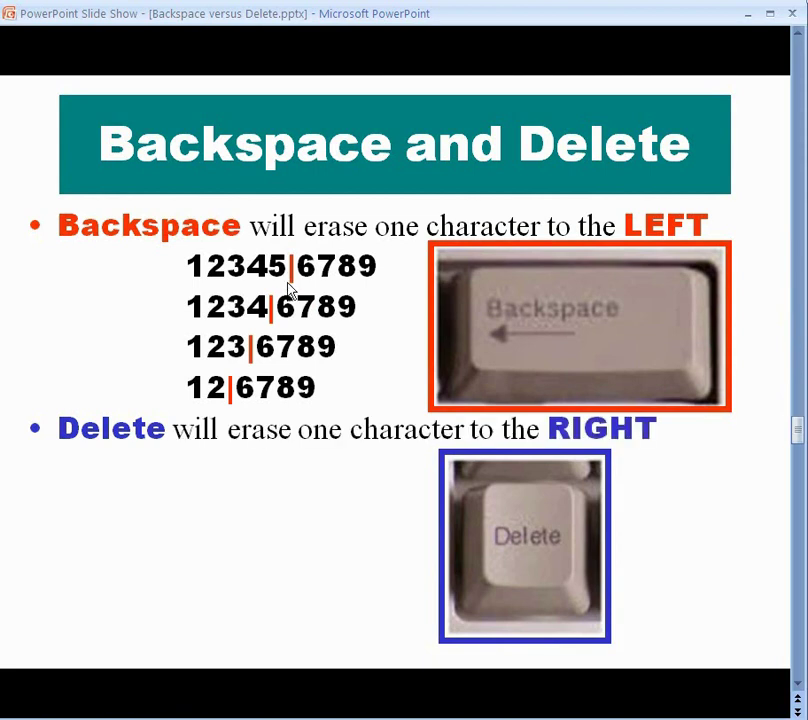
Step: Play the Delete examples erasing right down to 12345|9, clear them, and exit to Word
{"action": "left_click", "coordinate": [290, 289]}
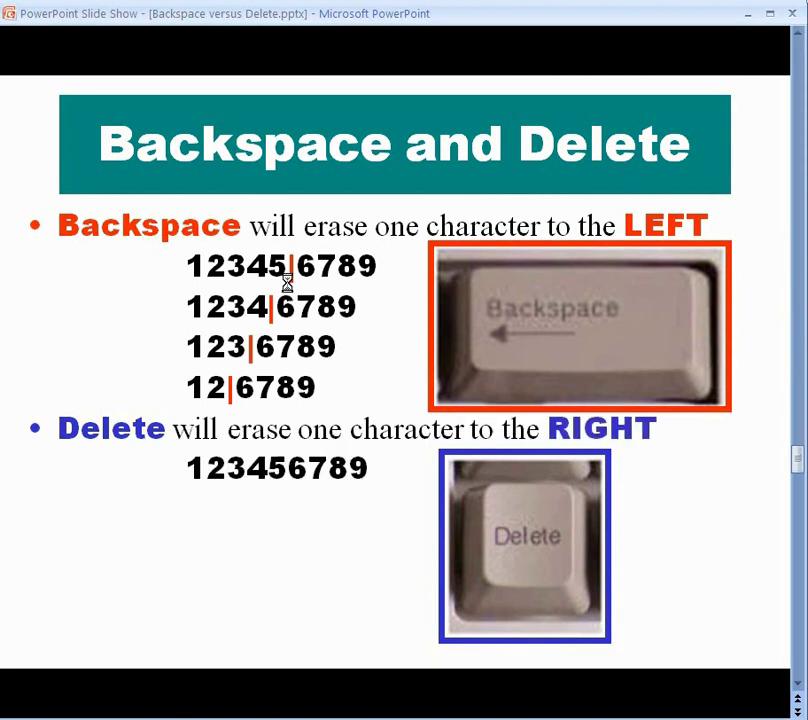
{"action": "left_click", "coordinate": [290, 489]}
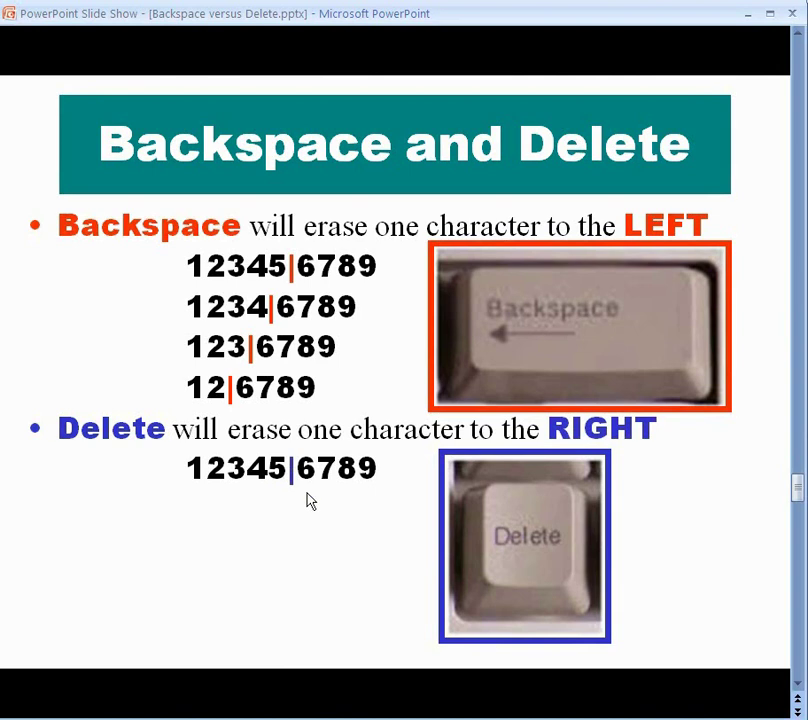
{"action": "left_click", "coordinate": [370, 576]}
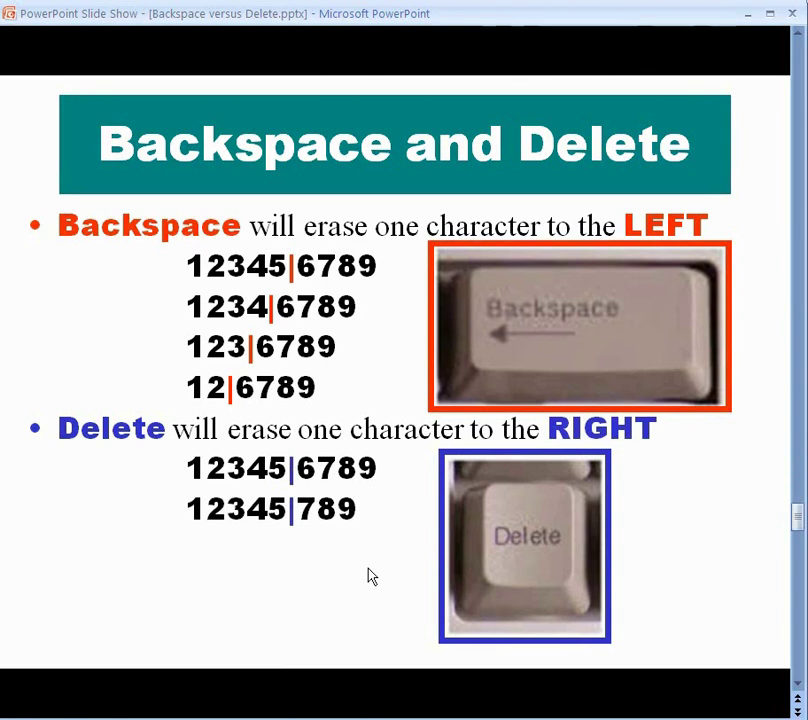
{"action": "left_click", "coordinate": [370, 576]}
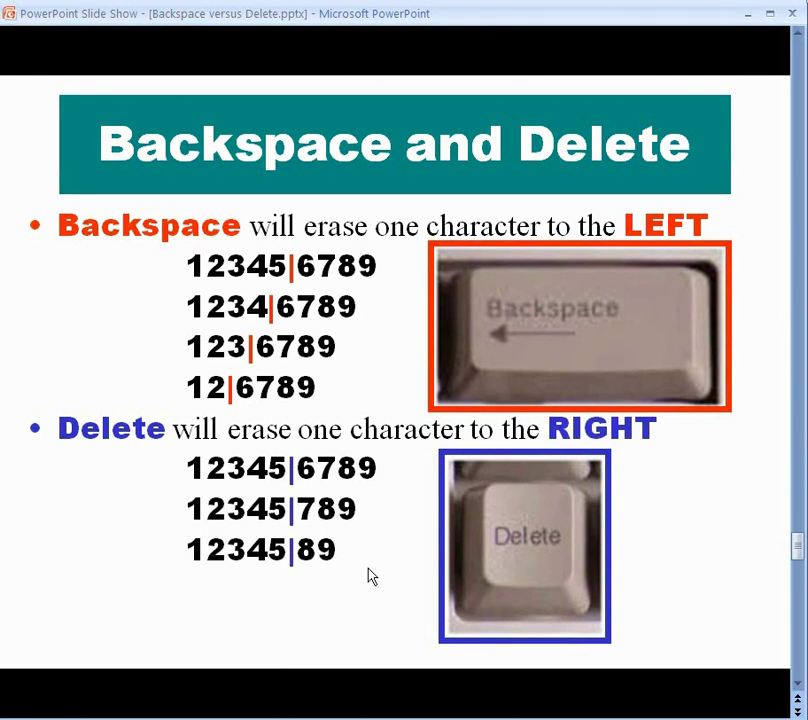
{"action": "left_click", "coordinate": [370, 576]}
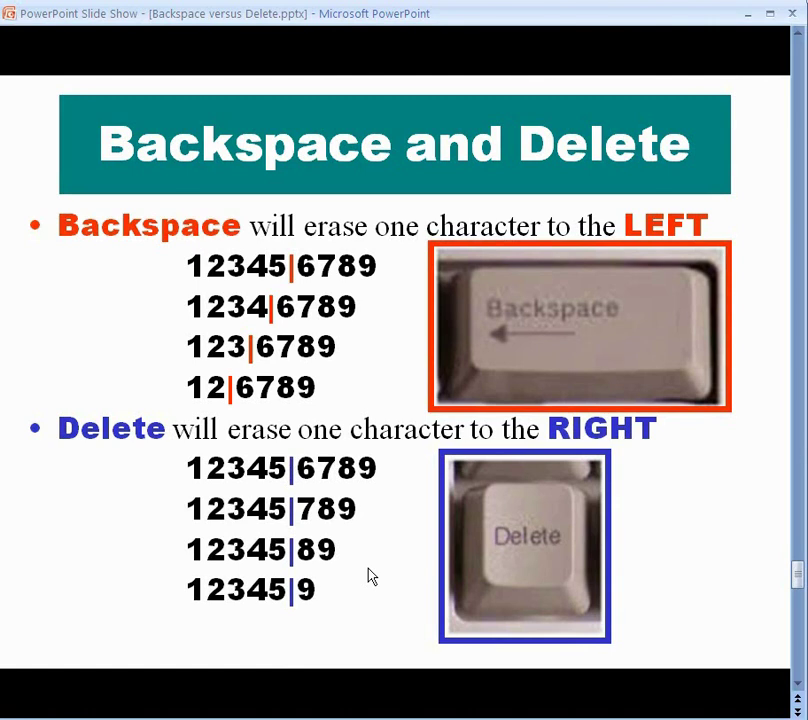
{"action": "left_click", "coordinate": [370, 576]}
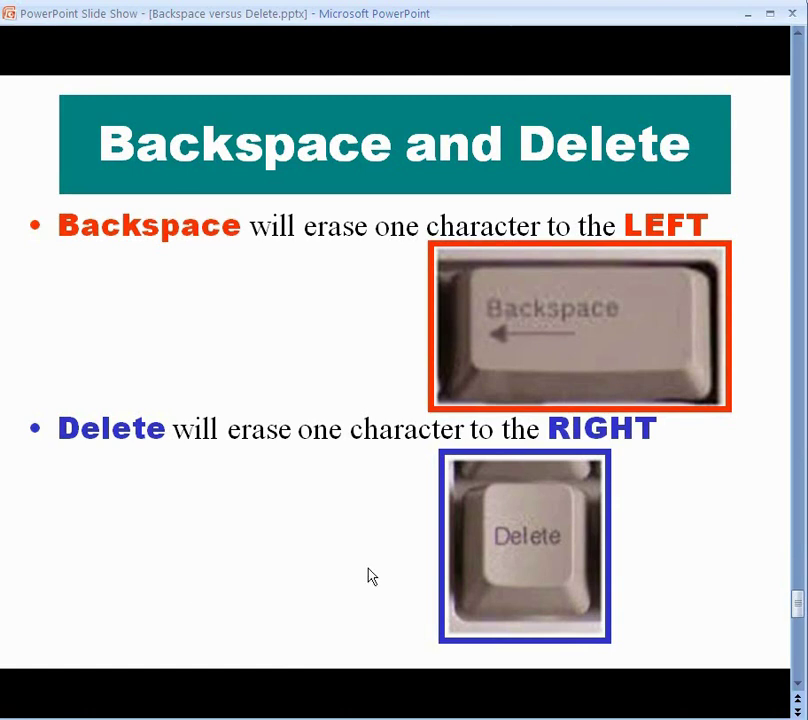
{"action": "left_click", "coordinate": [370, 576]}
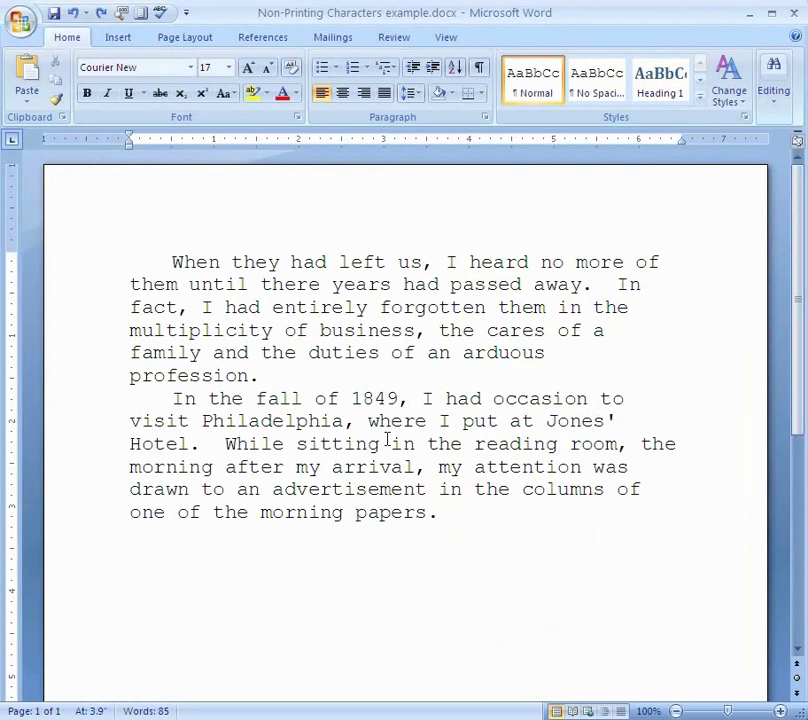
Step: Change the year 1849 to 1859
{"action": "left_click", "coordinate": [376, 398]}
{"action": "key", "text": "Delete"}
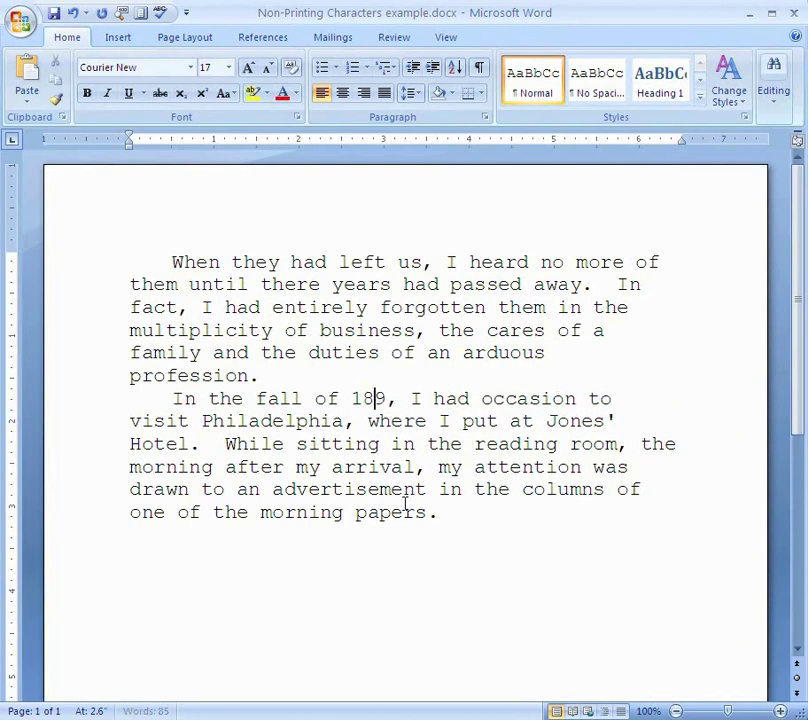
{"action": "type", "text": "5"}
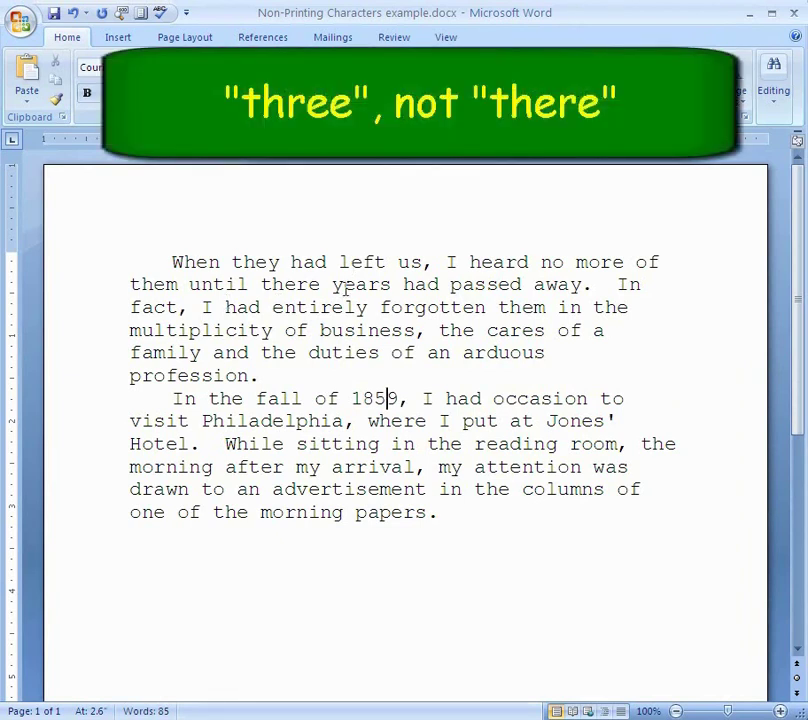
Step: Move the misplaced r in 'there' so the word reads 'three'
{"action": "left_click", "coordinate": [293, 285]}
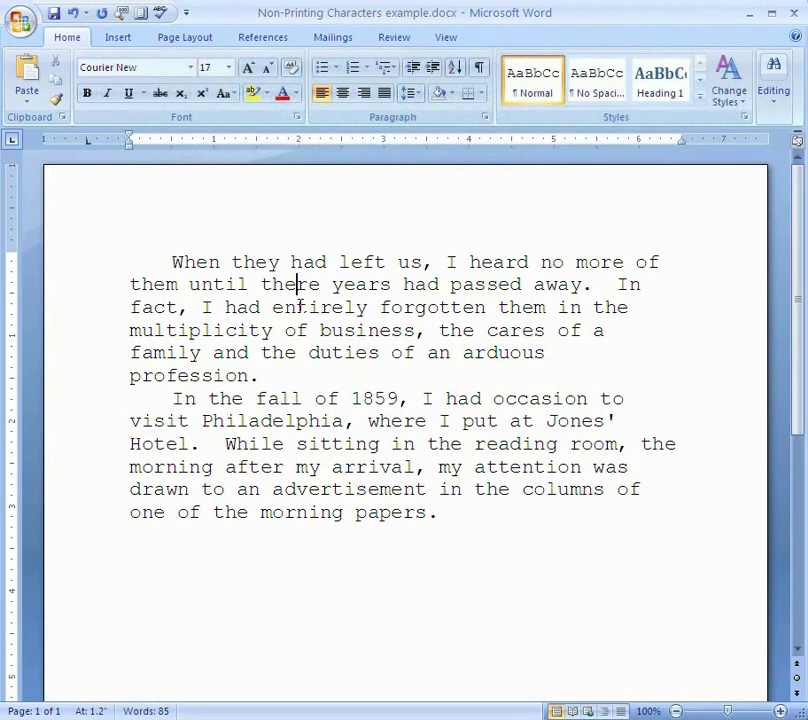
{"action": "key", "text": "Delete"}
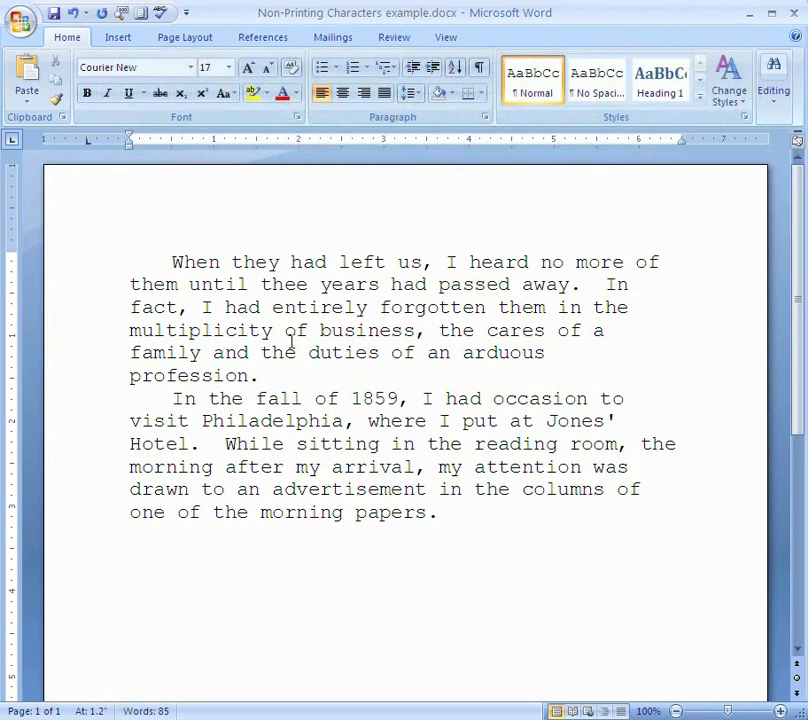
{"action": "type", "text": "r"}
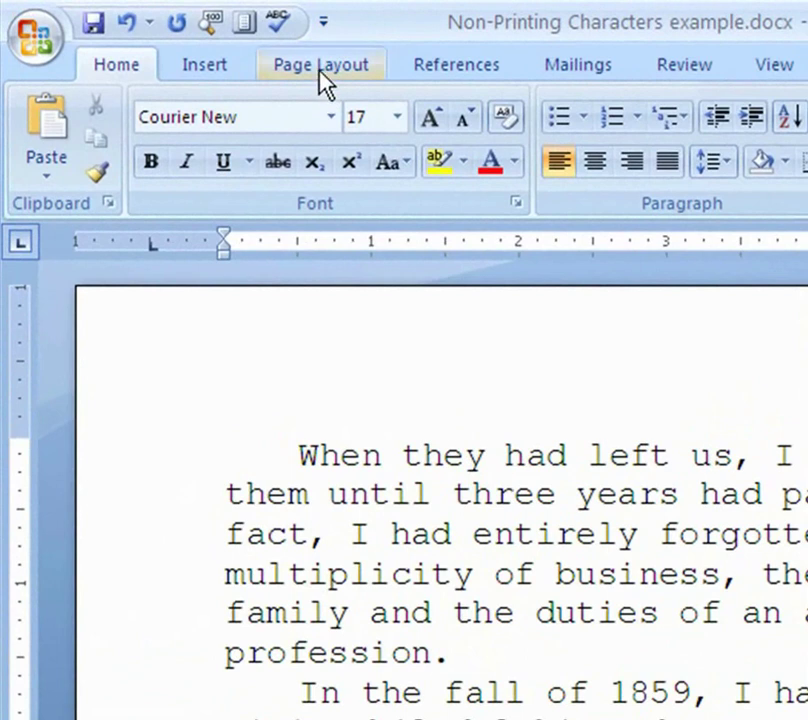
Step: Apply the Wide margin preset from Page Layout, then undo it to restore the original margins
{"action": "left_click", "coordinate": [320, 66]}
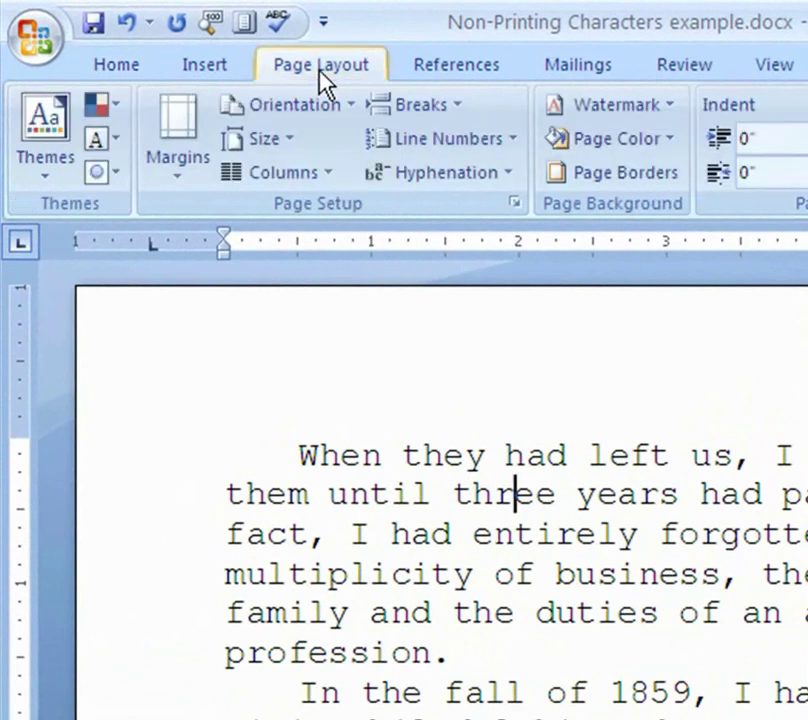
{"action": "left_click", "coordinate": [181, 180]}
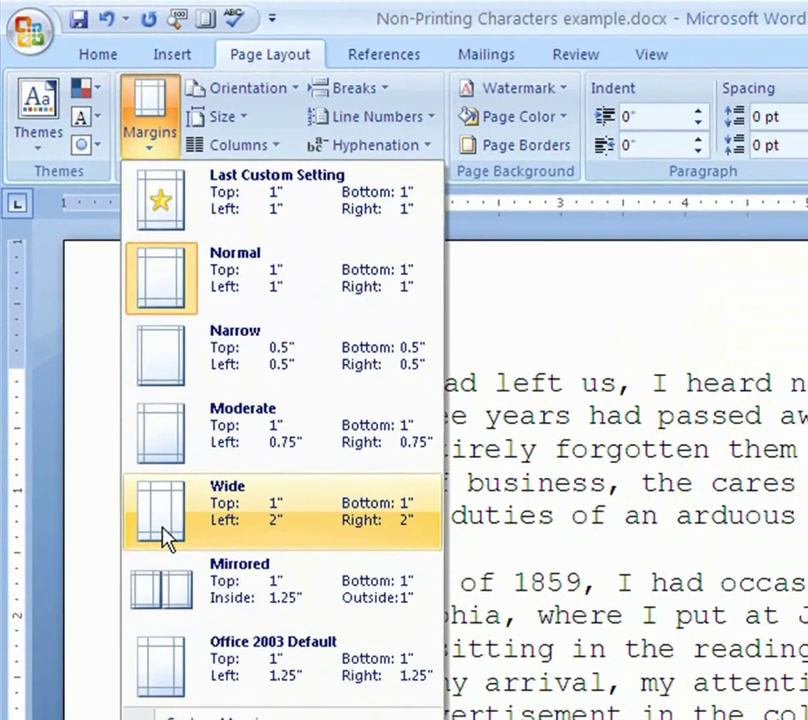
{"action": "left_click", "coordinate": [197, 640]}
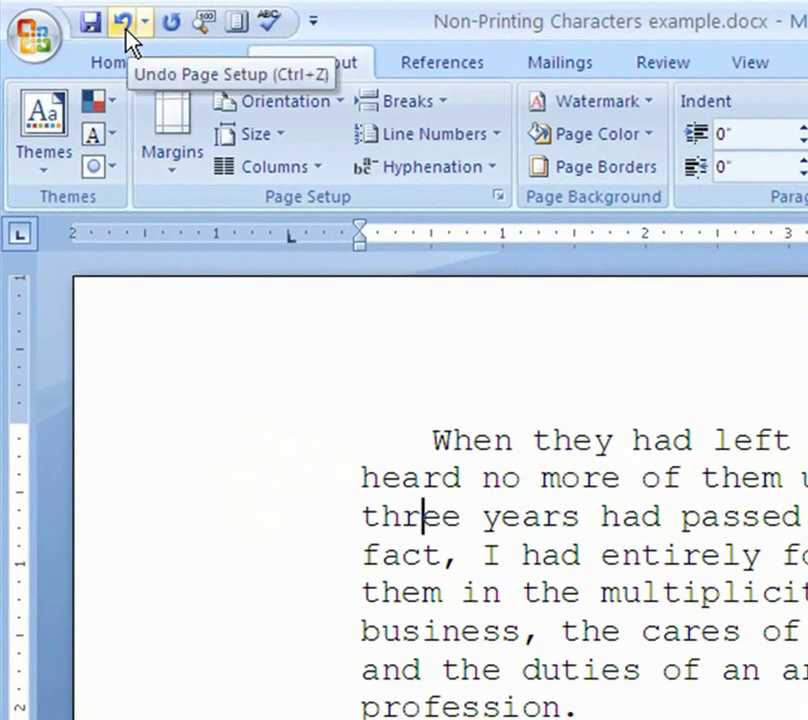
{"action": "left_click", "coordinate": [125, 28]}
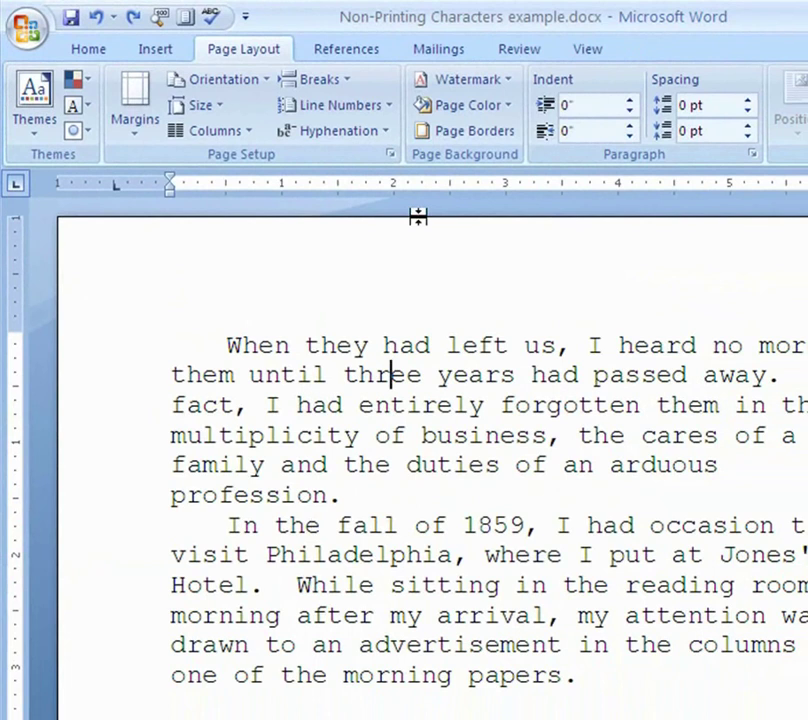
{"action": "left_click", "coordinate": [387, 110]}
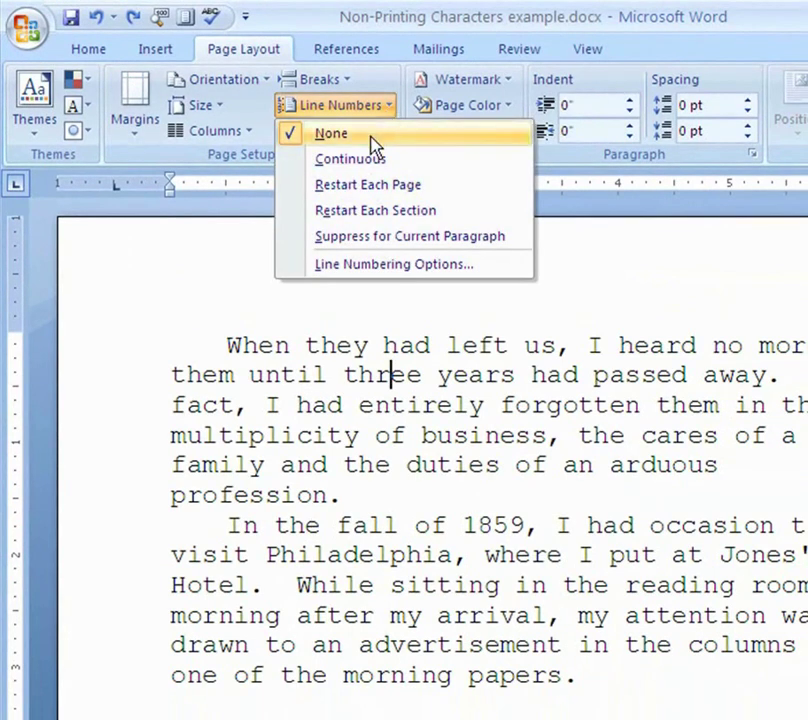
{"action": "left_click", "coordinate": [358, 165]}
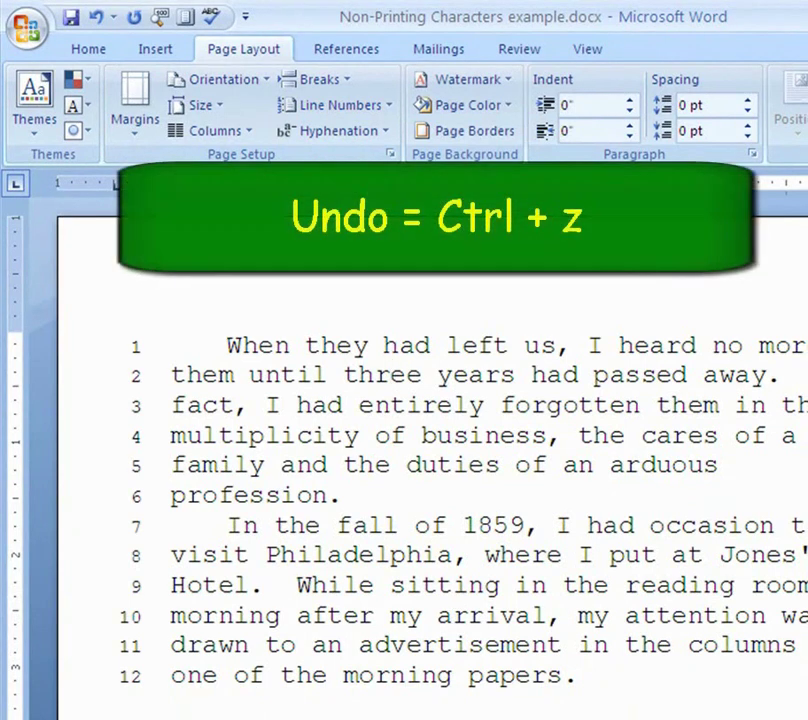
{"action": "left_click", "coordinate": [97, 19]}
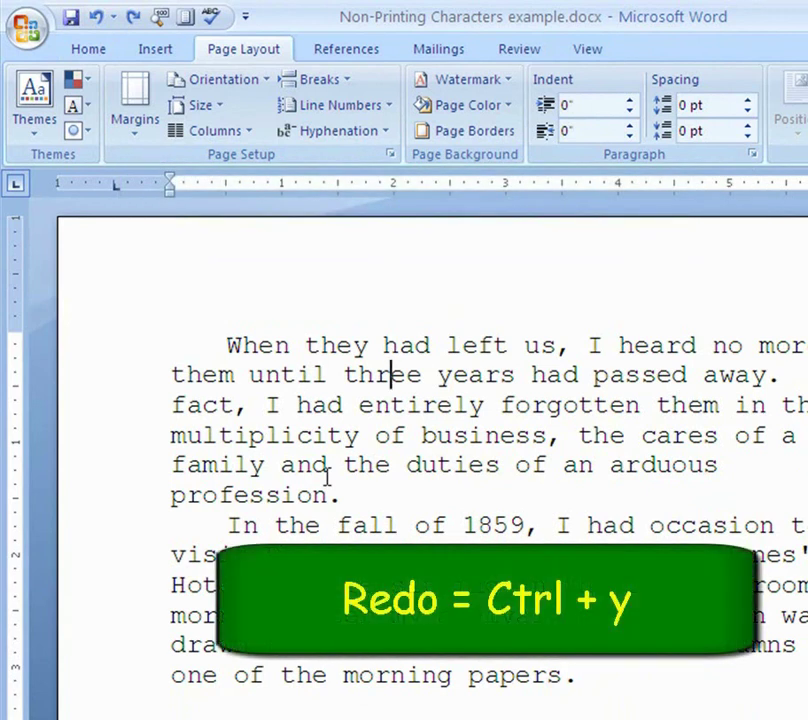
{"action": "left_click", "coordinate": [135, 18]}
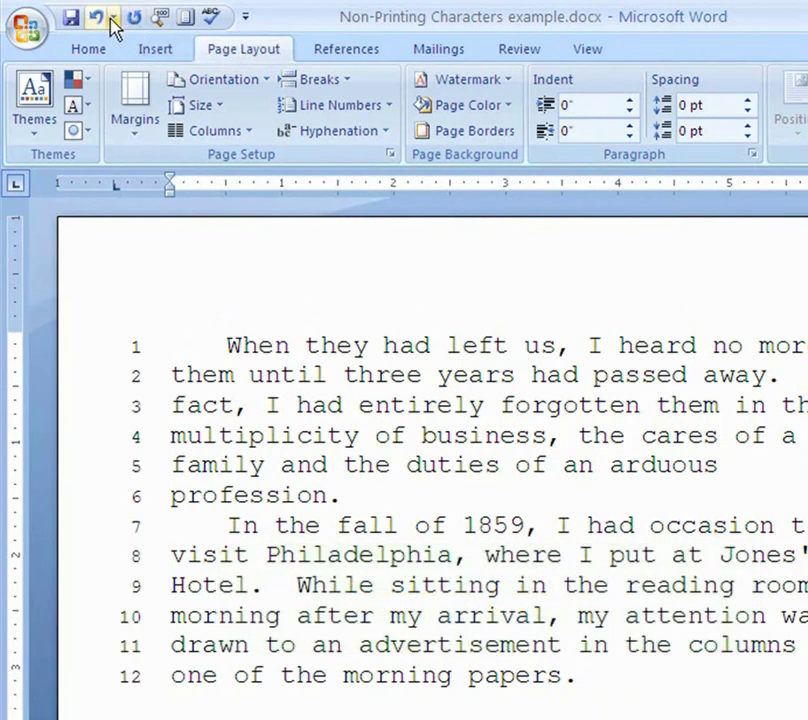
{"action": "left_click", "coordinate": [104, 21]}
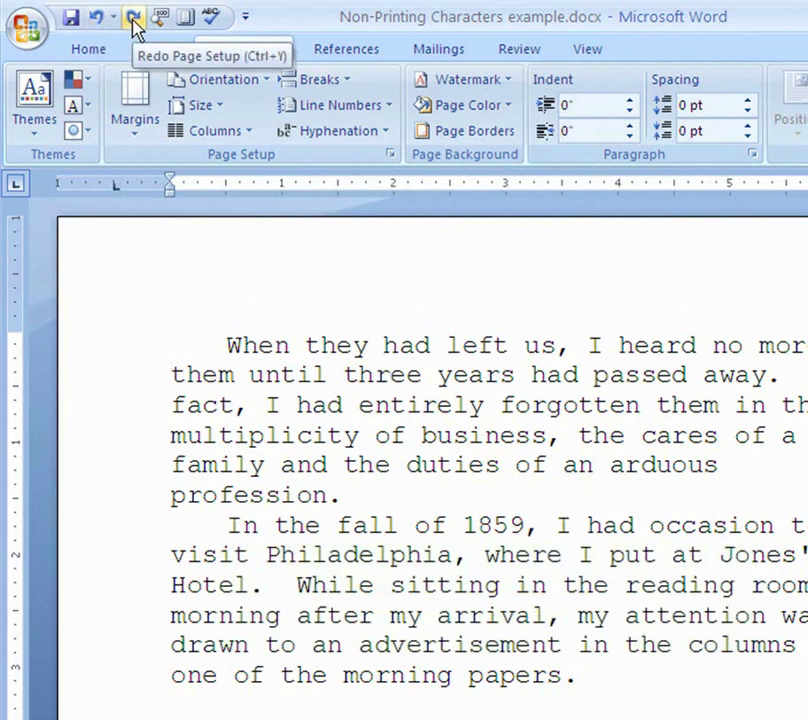
{"action": "left_click", "coordinate": [134, 18]}
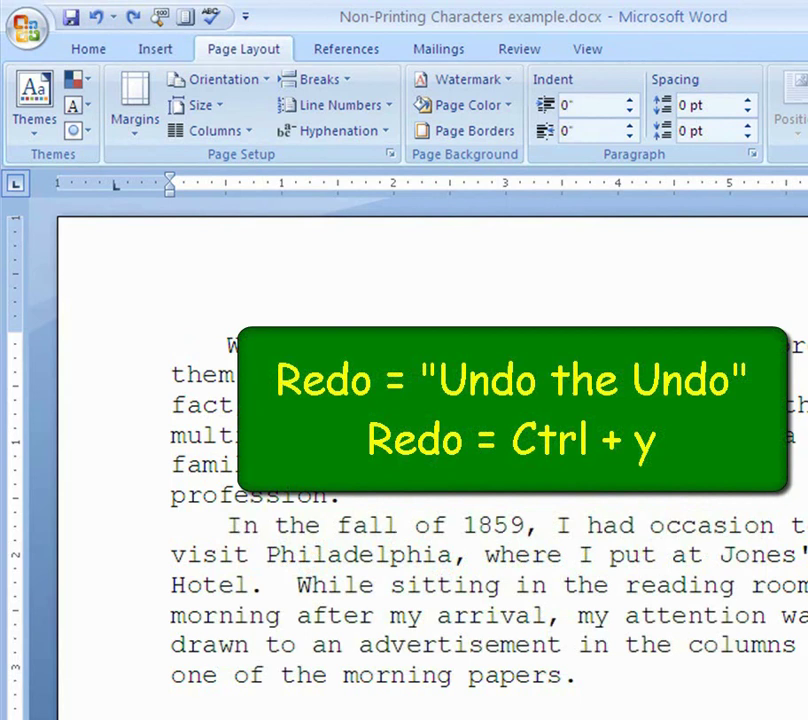
{"action": "key", "text": "ctrl+y"}
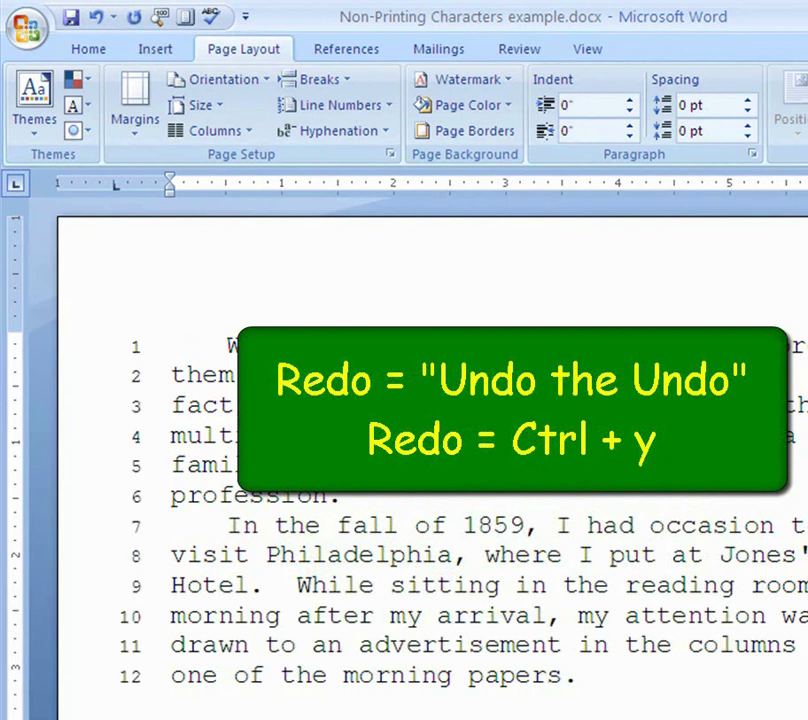
{"action": "left_click", "coordinate": [133, 16]}
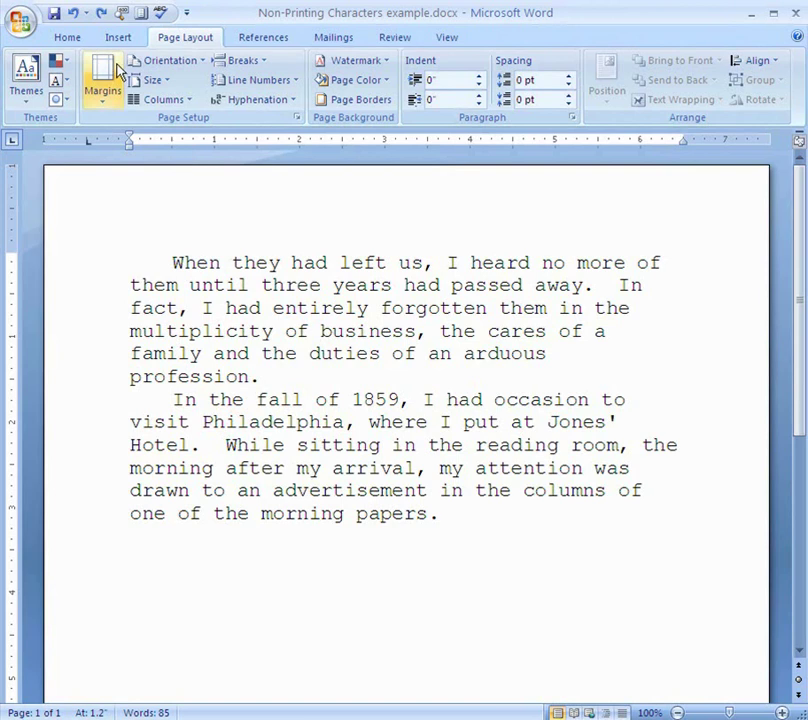
Step: Turn on Show/Hide ¶ and select a tab arrow, the space after When, and the pilcrow after profession
{"action": "left_click", "coordinate": [70, 38]}
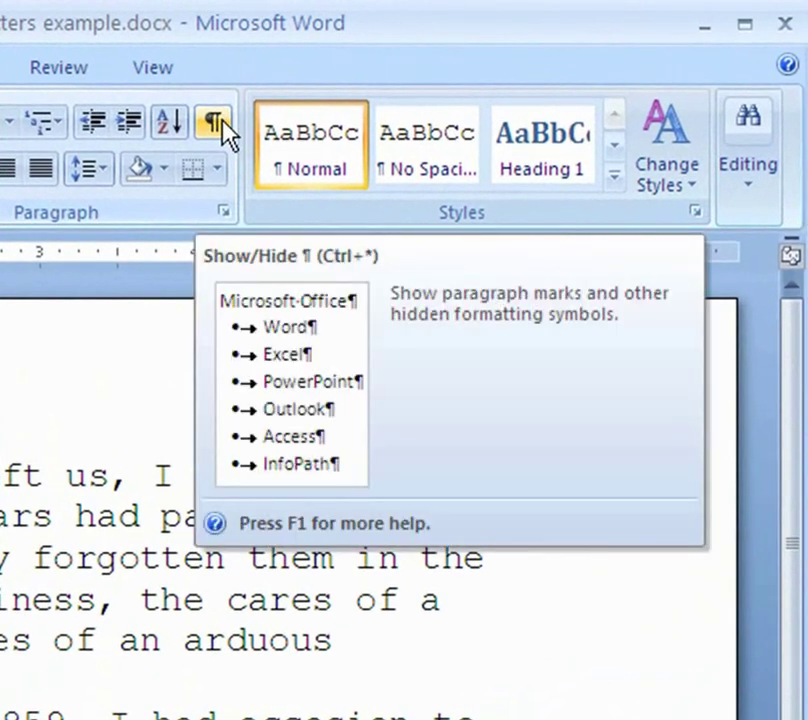
{"action": "left_click", "coordinate": [220, 120]}
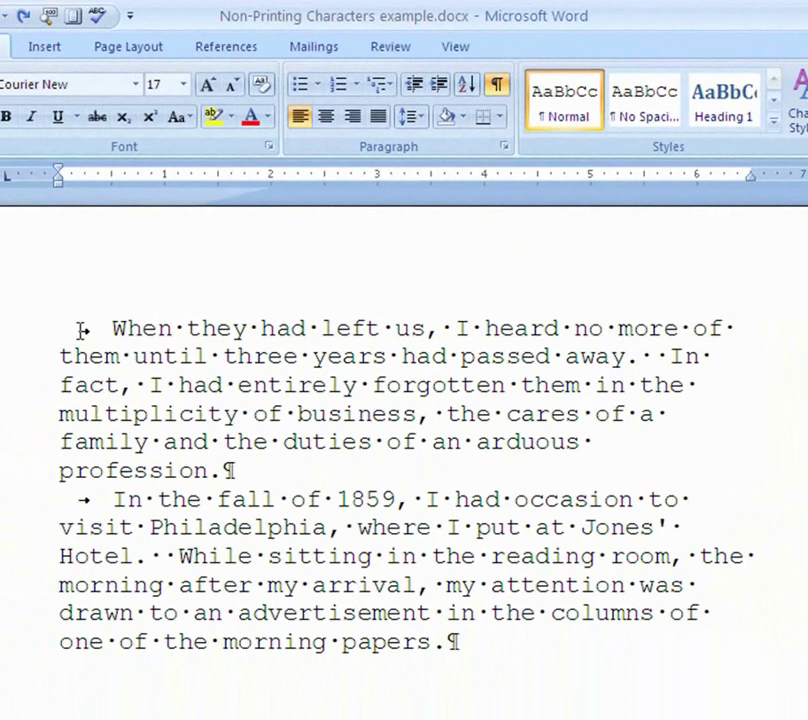
{"action": "left_click_drag", "start_coordinate": [62, 328], "coordinate": [110, 329]}
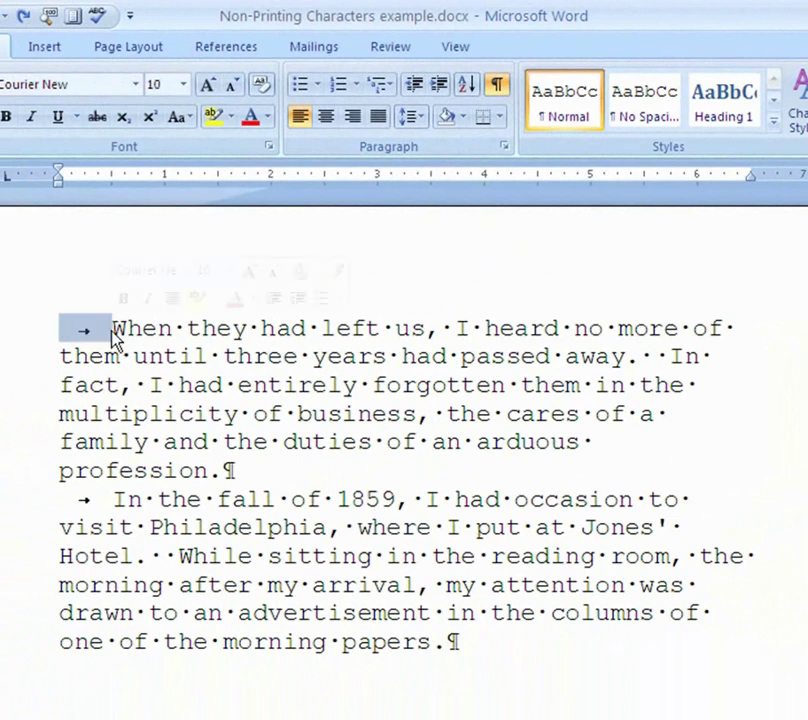
{"action": "left_click", "coordinate": [181, 329]}
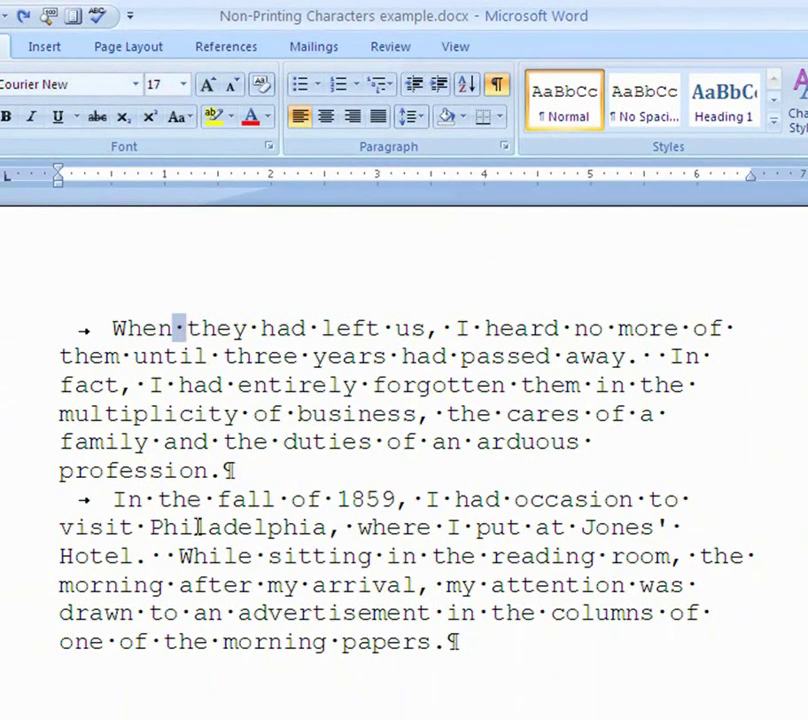
{"action": "double_click", "coordinate": [229, 471]}
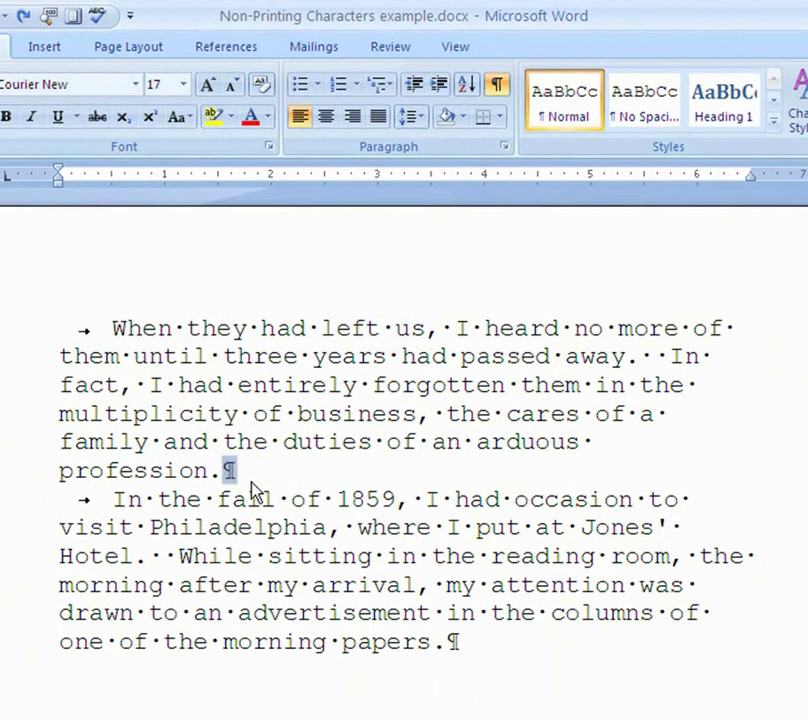
Step: Add a new paragraph after 'papers.' with three tabs and 'I tapped the Tab key three times.'
{"action": "left_click", "coordinate": [452, 643]}
{"action": "key", "text": "Return"}
{"action": "key", "text": "Tab"}
{"action": "key", "text": "Tab"}
{"action": "key", "text": "Tab"}
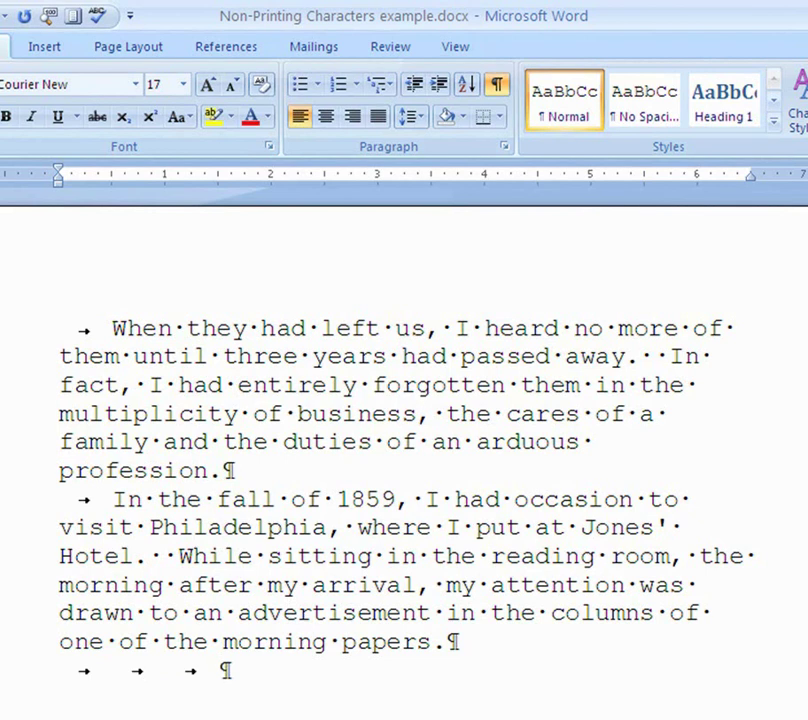
{"action": "type", "text": "I tappe"}
{"action": "key", "text": "BackSpace"}
{"action": "type", "text": "ped "}
{"action": "type", "text": "the Tab k"}
{"action": "type", "text": "ey three "}
{"action": "type", "text": "typ"}
{"action": "key", "text": "BackSpace"}
{"action": "key", "text": "BackSpace"}
{"action": "type", "text": "imes."}
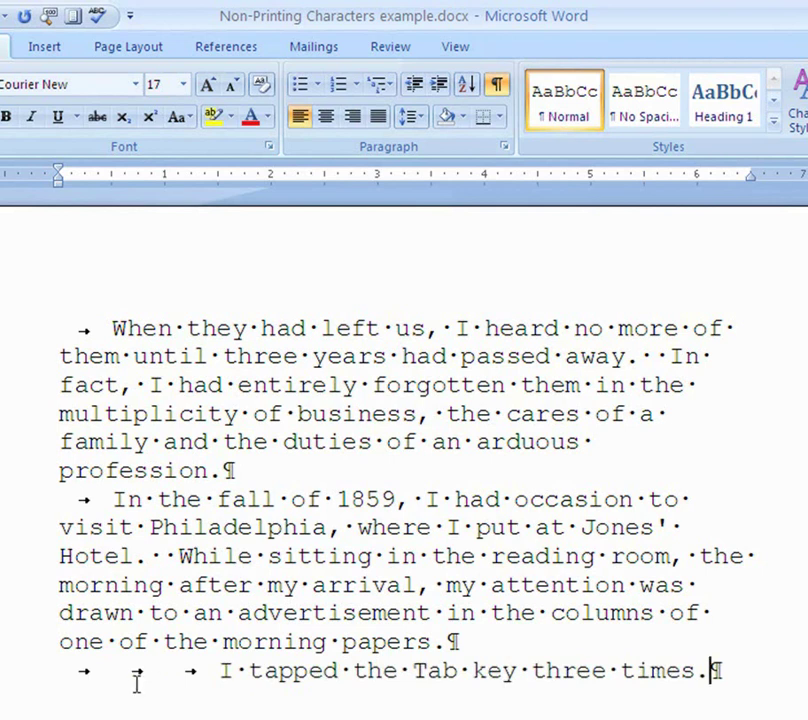
Step: Select the third tab mark, the space after I, and the paragraph mark after papers
{"action": "left_click", "coordinate": [210, 679]}
{"action": "double_click", "coordinate": [191, 679]}
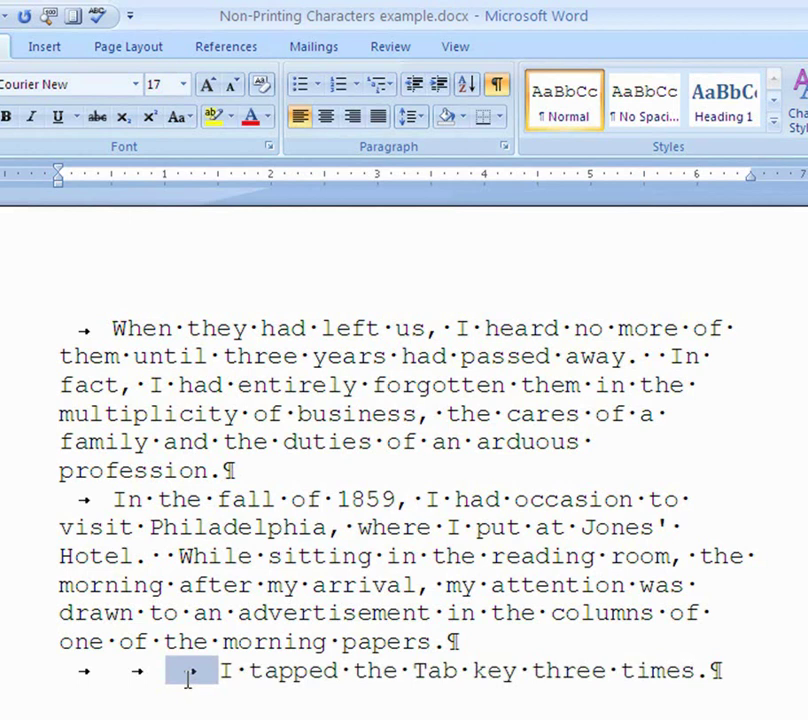
{"action": "double_click", "coordinate": [240, 671]}
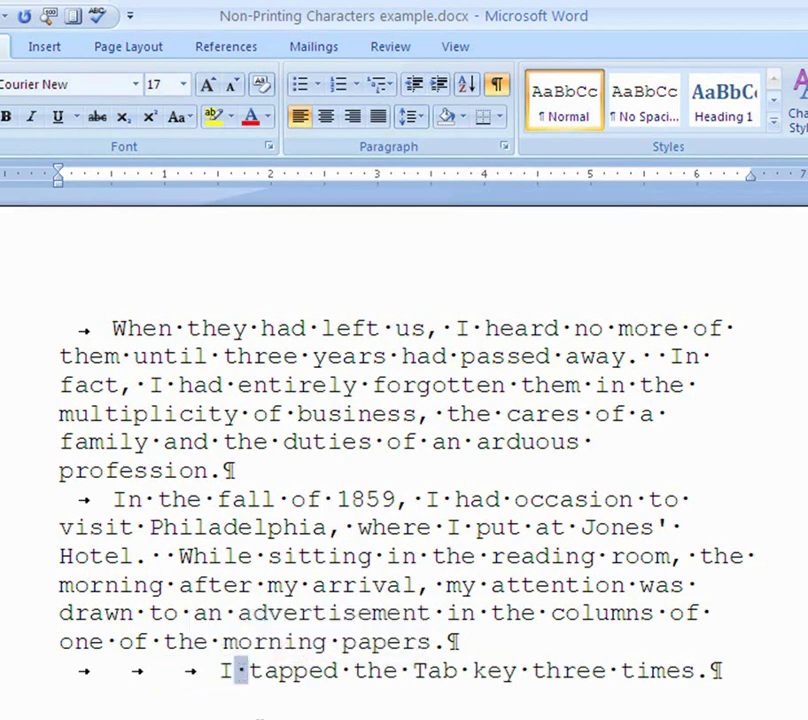
{"action": "double_click", "coordinate": [452, 638]}
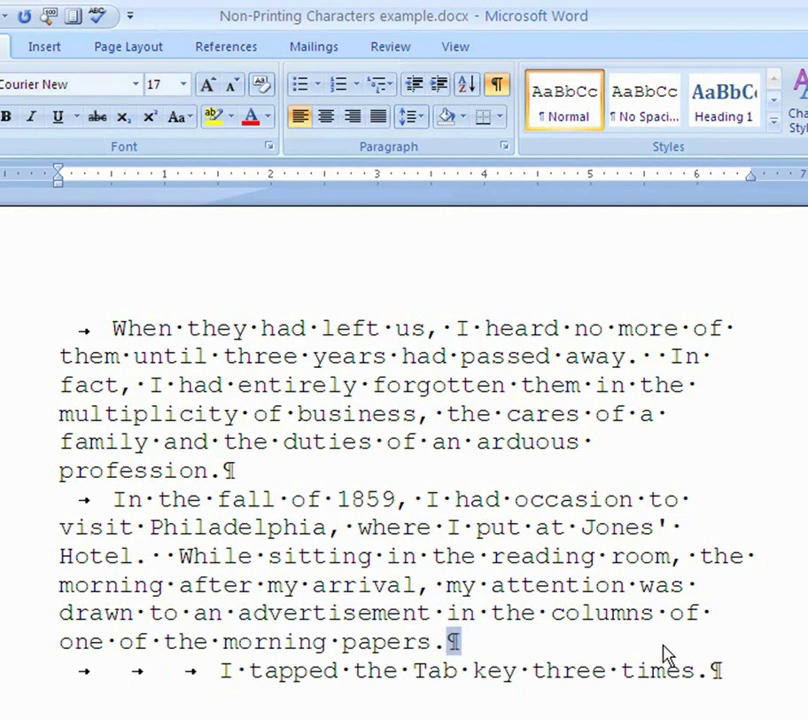
Step: Toggle Show/Hide ¶ several times, leaving the formatting marks hidden
{"action": "left_click", "coordinate": [730, 664]}
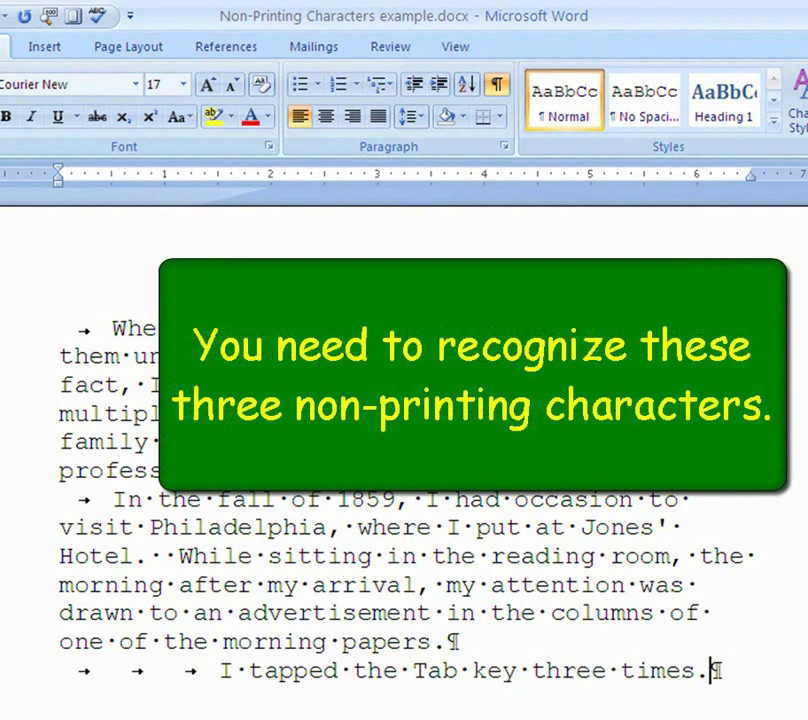
{"action": "left_click", "coordinate": [498, 86]}
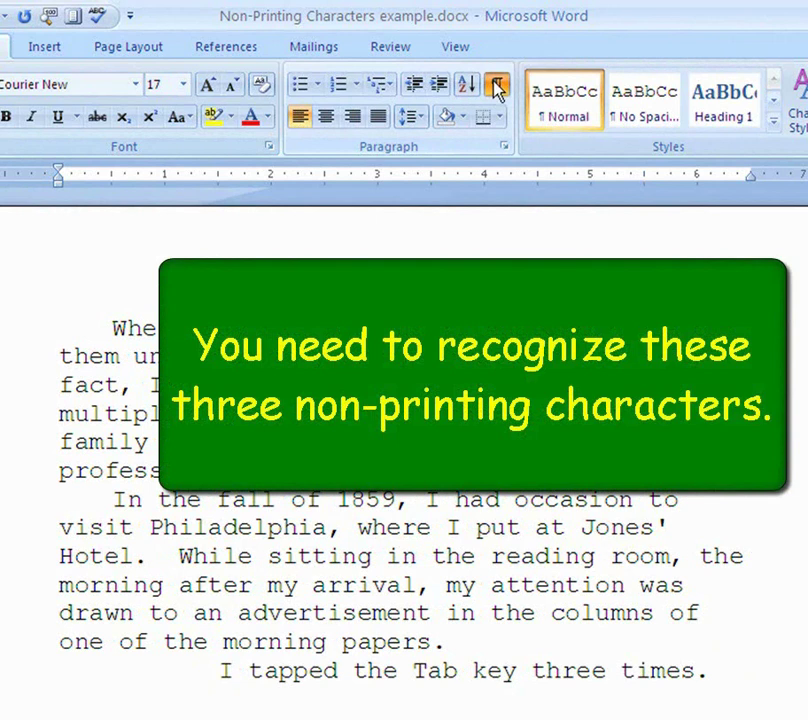
{"action": "left_click", "coordinate": [498, 86]}
{"action": "left_click", "coordinate": [498, 86]}
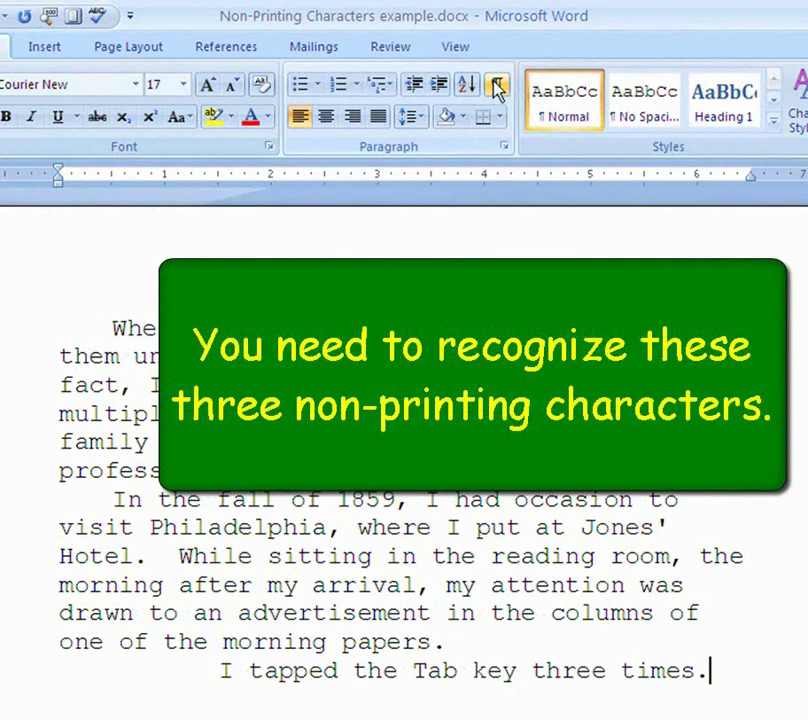
{"action": "left_click", "coordinate": [498, 86]}
{"action": "left_click", "coordinate": [498, 86]}
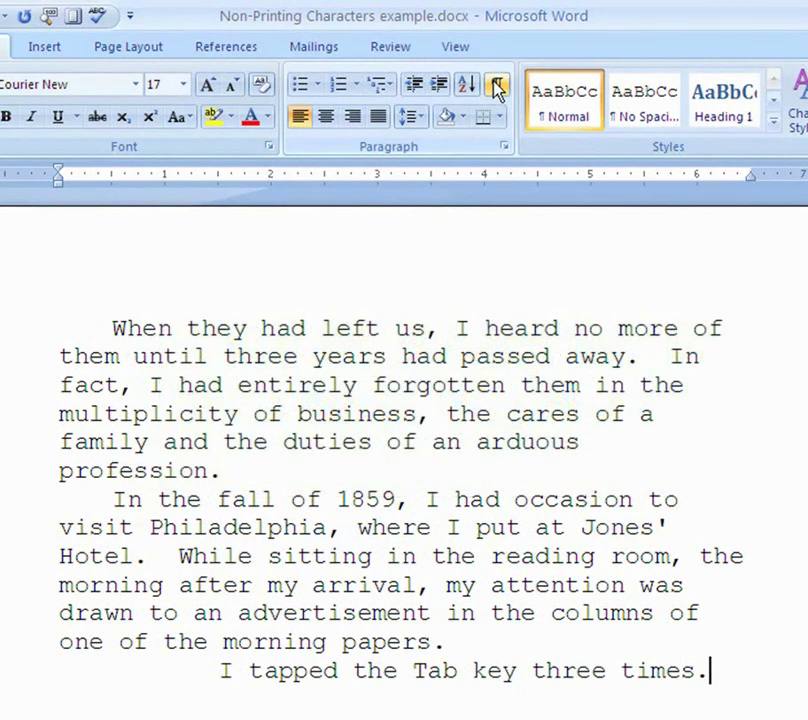
{"action": "left_click", "coordinate": [498, 86]}
{"action": "left_click", "coordinate": [498, 86]}
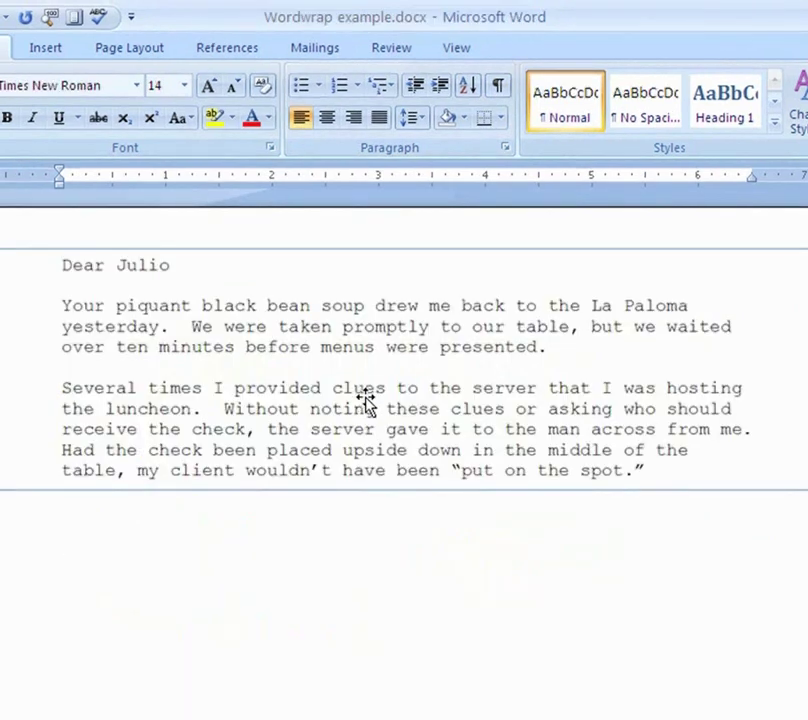
Step: Nudge the Dear Julio letter picture and place the insertion point beneath it
{"action": "mouse_move", "coordinate": [366, 398]}
{"action": "left_mouse_down"}
{"action": "mouse_move", "coordinate": [364, 444]}
{"action": "mouse_move", "coordinate": [366, 390]}
{"action": "left_mouse_up"}
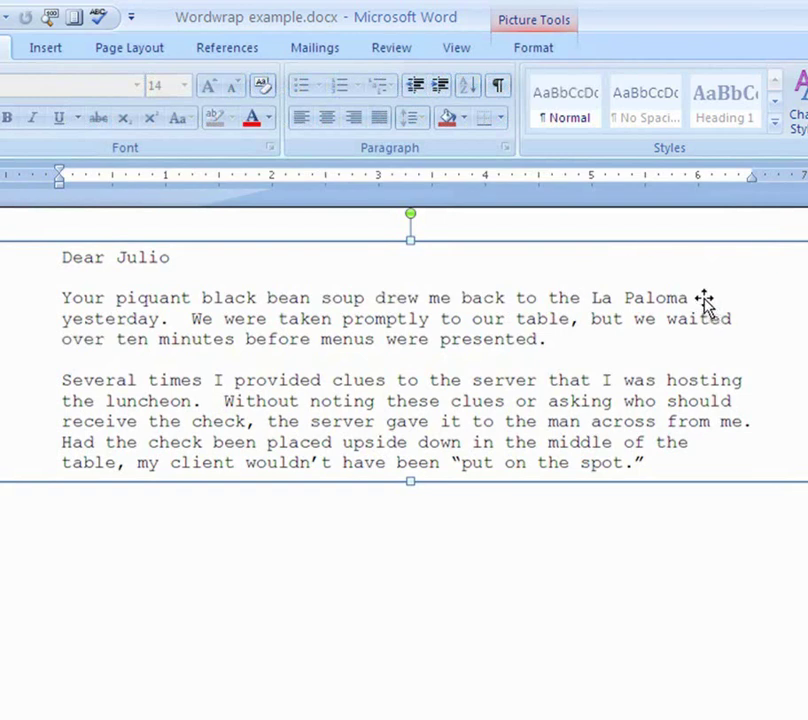
{"action": "left_click", "coordinate": [175, 573]}
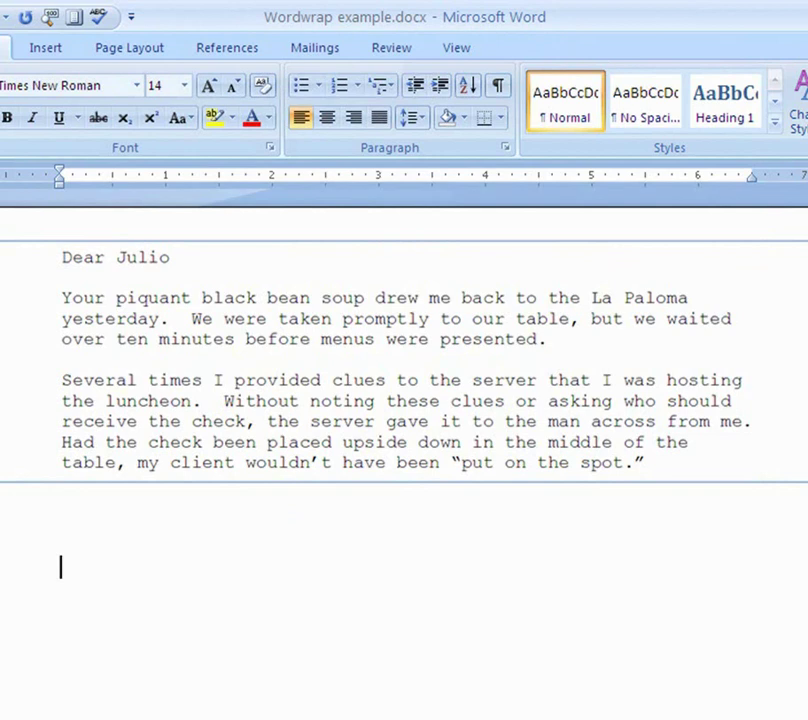
Step: Type 'Dear Julio' and the first paragraph through 'waited over ten minutes before menus were presented.'
{"action": "type", "text": "Dear"}
{"action": "type", "text": "Ju"}
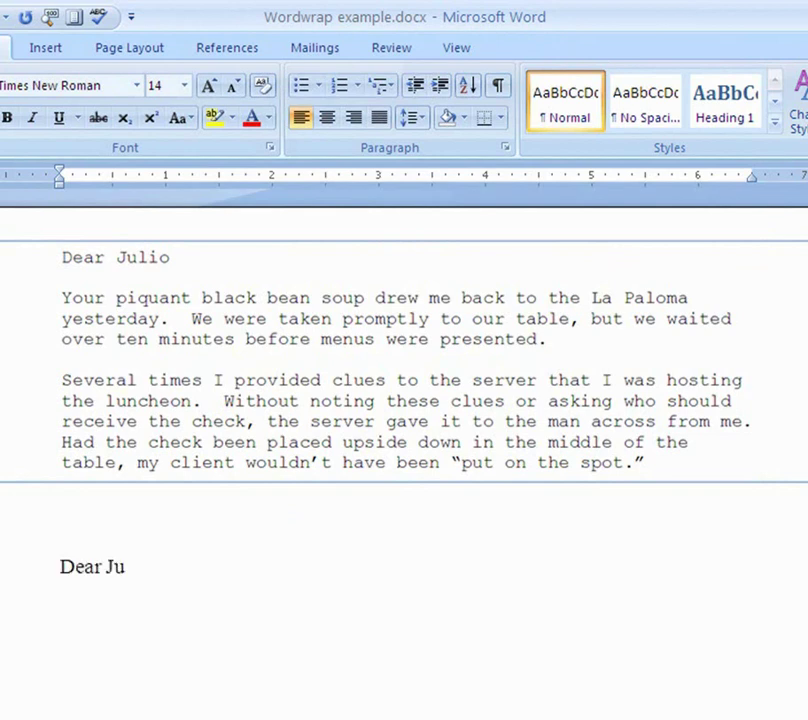
{"action": "type", "text": "lio"}
{"action": "key", "text": "Return"}
{"action": "type", "text": "Your piqua"}
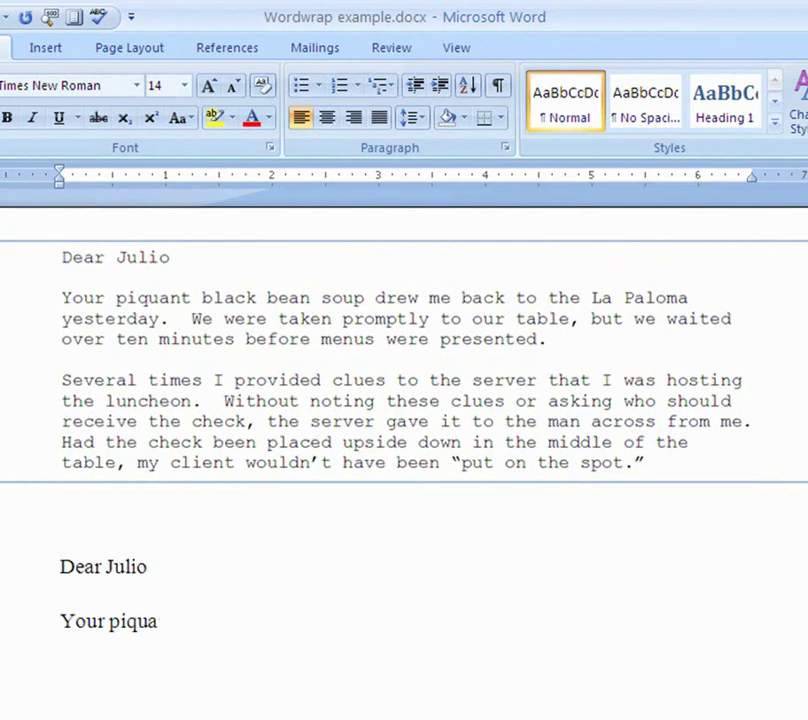
{"action": "type", "text": "nt black be"}
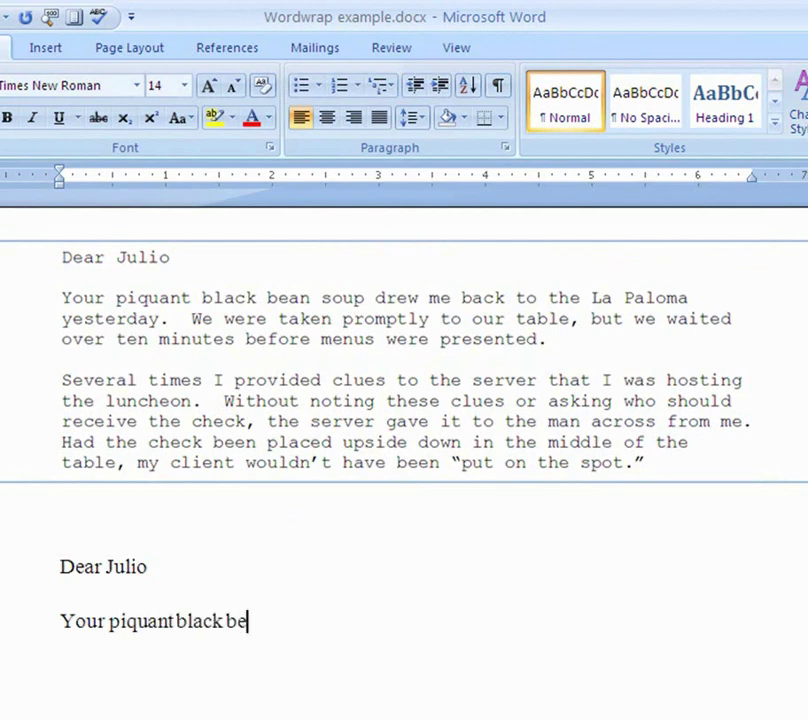
{"action": "type", "text": "an soup"}
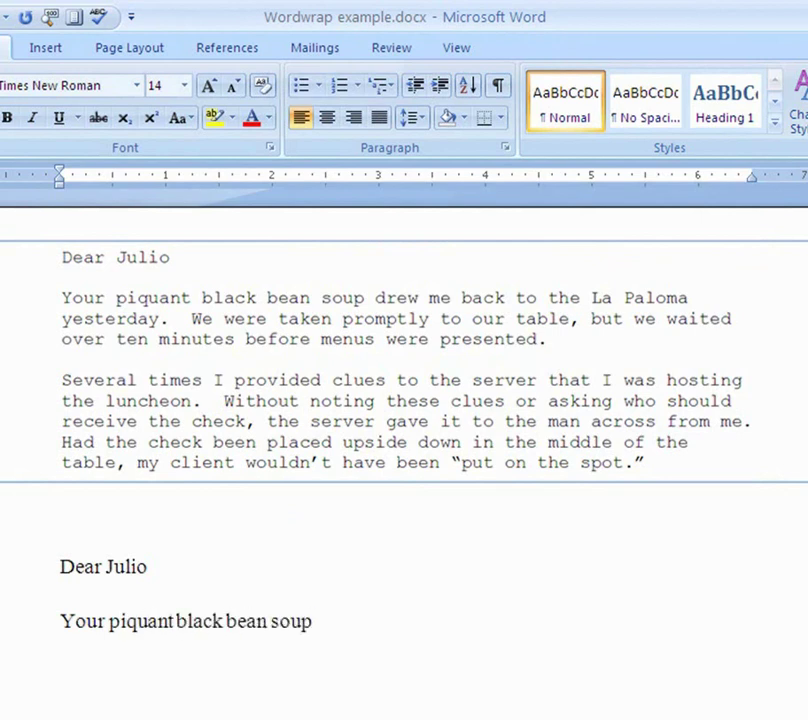
{"action": "type", "text": " drew me b"}
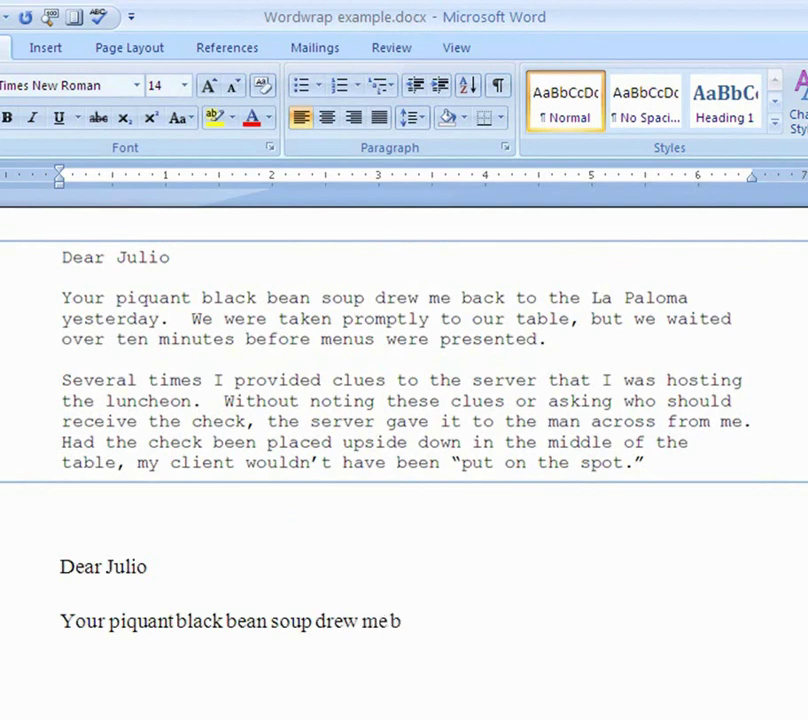
{"action": "type", "text": "ack to the La Pao"}
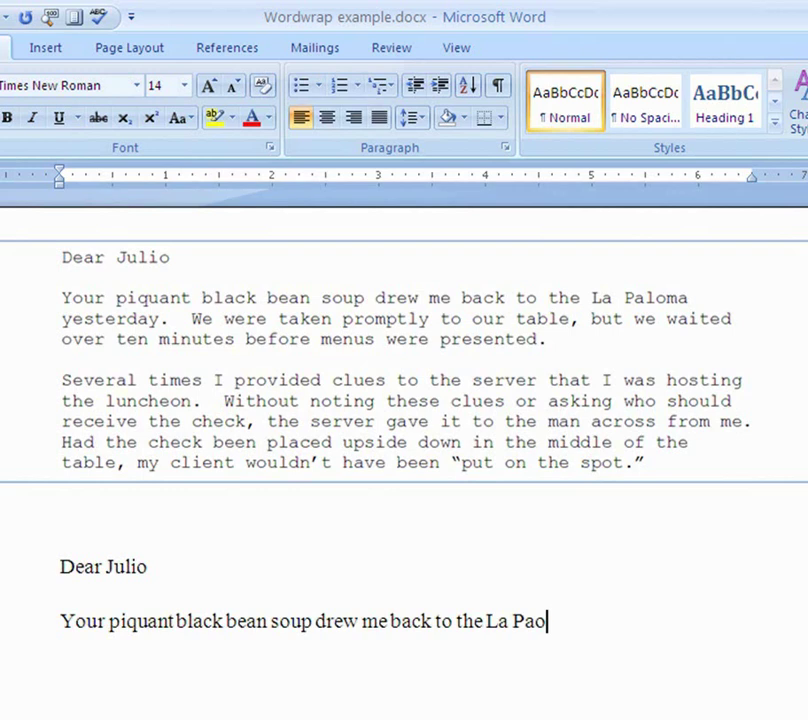
{"action": "key", "text": "BackSpace"}
{"action": "type", "text": "loma"}
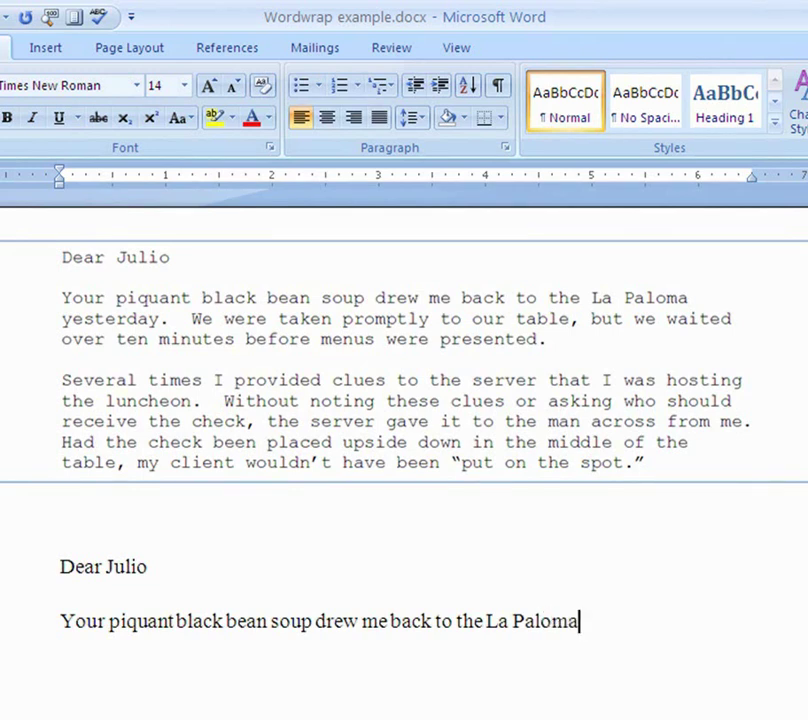
{"action": "type", "text": " yesterday"}
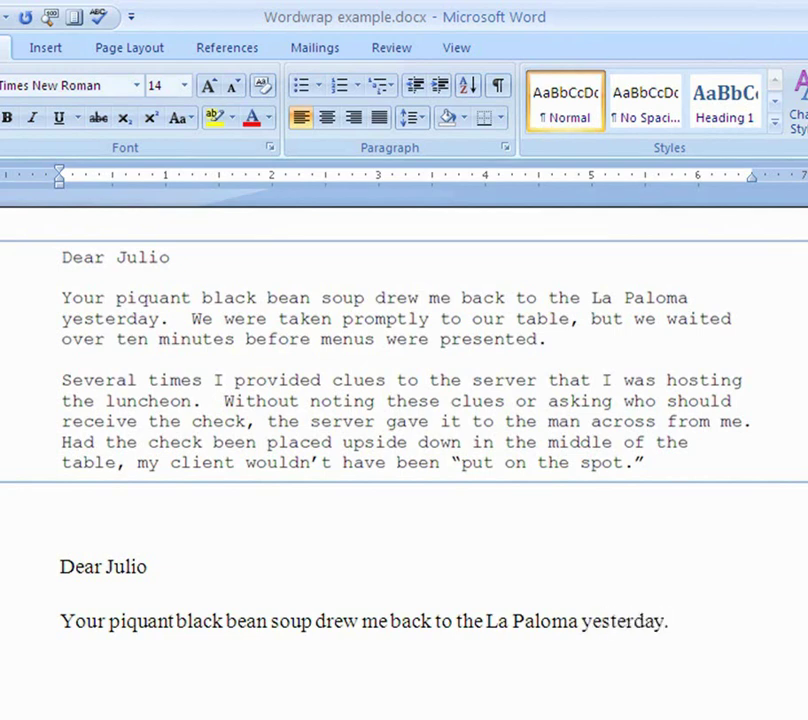
{"action": "type", "text": ".  We"}
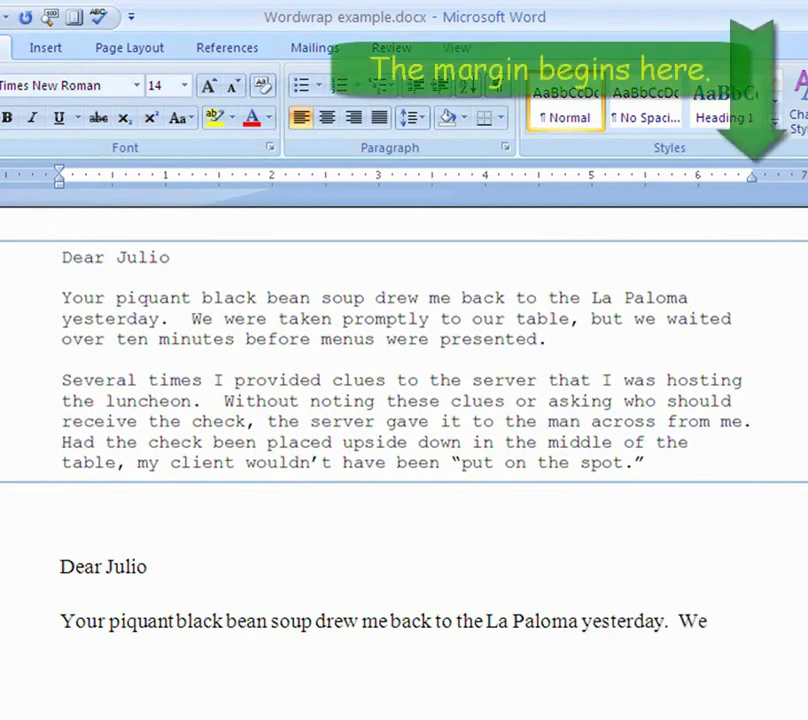
{"action": "type", "text": " were"}
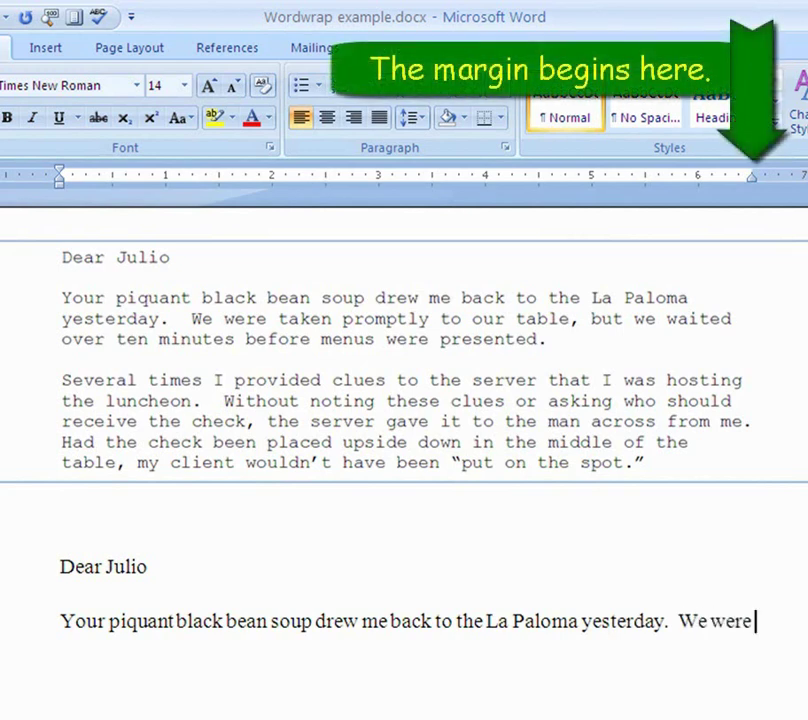
{"action": "type", "text": " taken"}
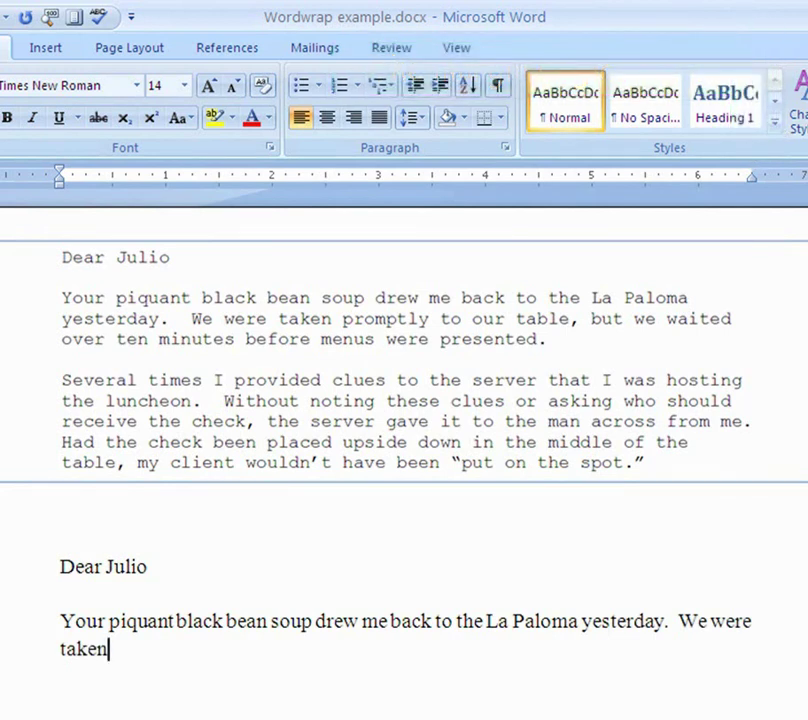
{"action": "type", "text": "p"}
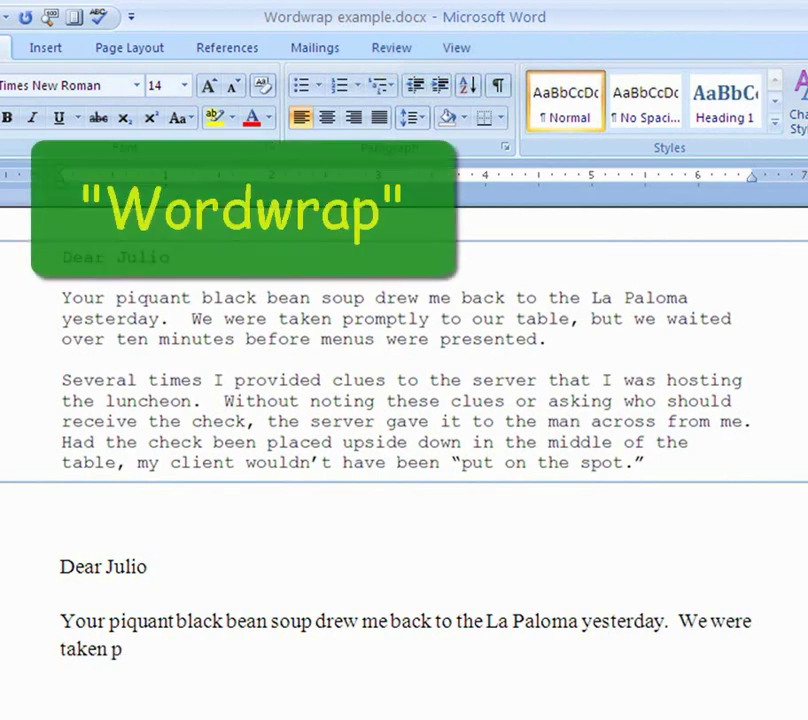
{"action": "type", "text": "romptly "}
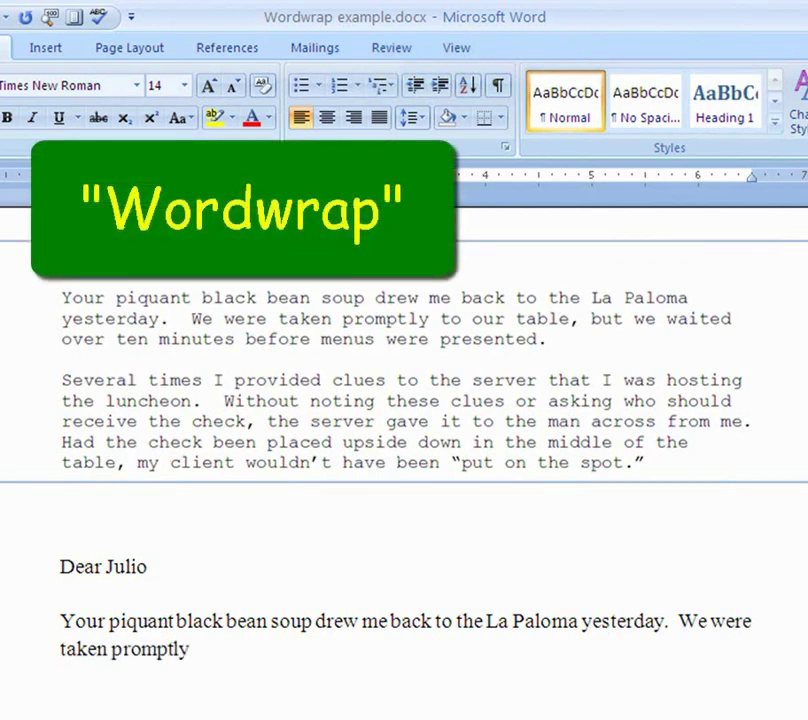
{"action": "type", "text": "to our table, "}
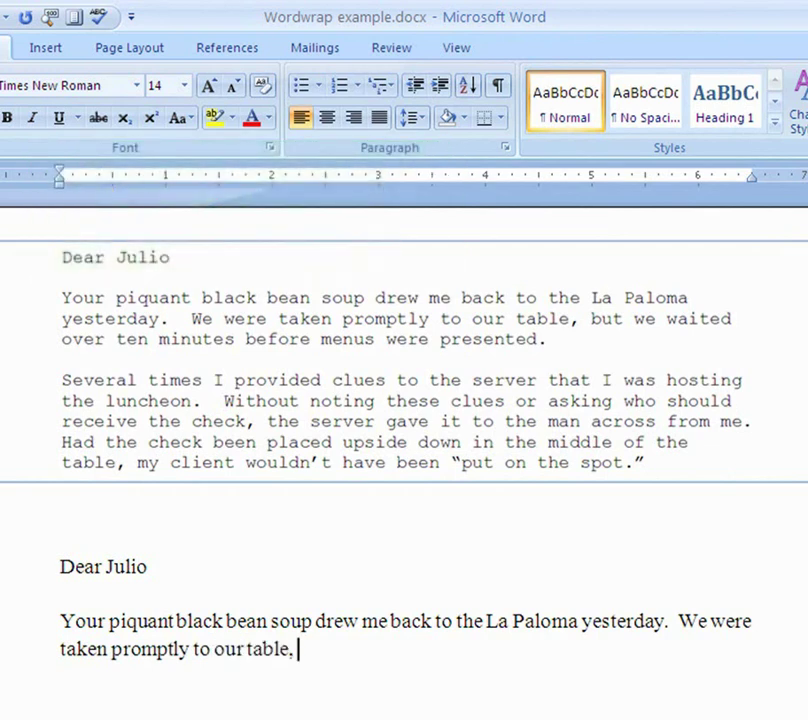
{"action": "type", "text": "but we"}
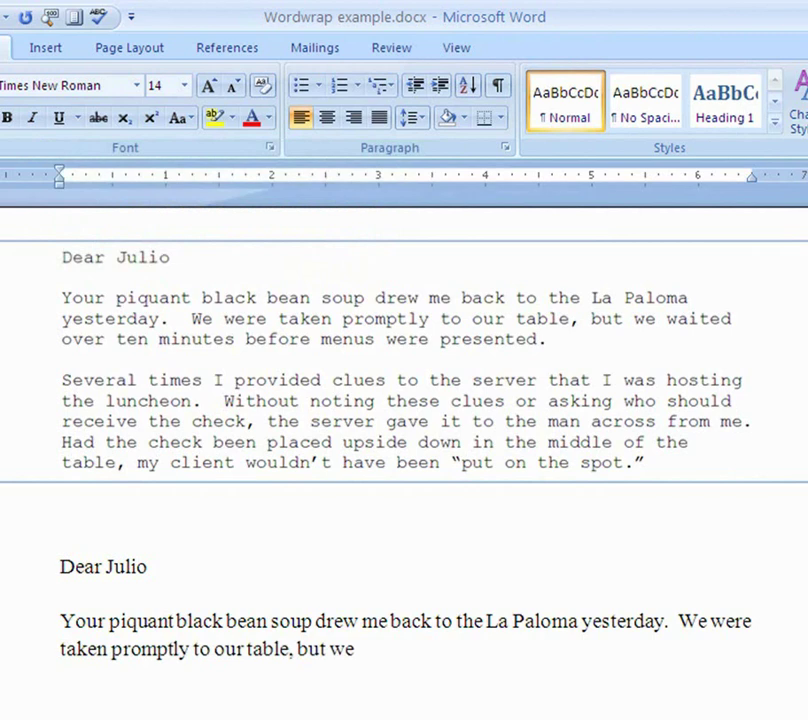
{"action": "type", "text": " waited"}
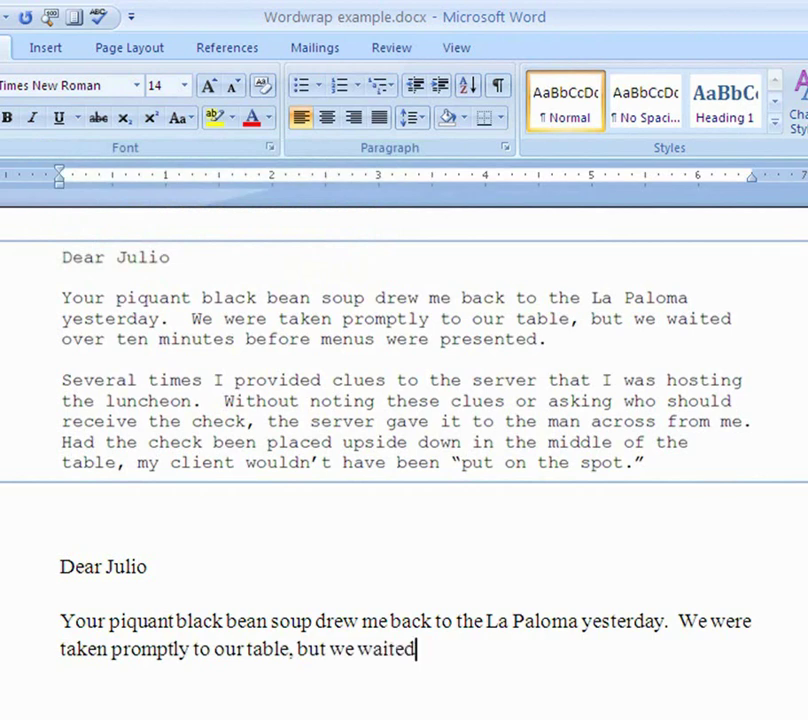
{"action": "type", "text": " over te"}
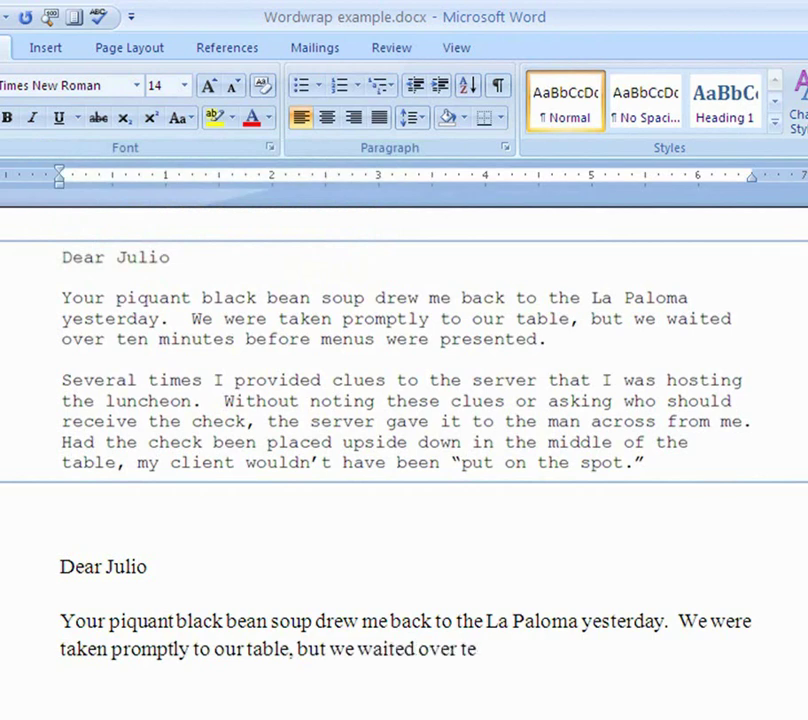
{"action": "type", "text": "n minutes "}
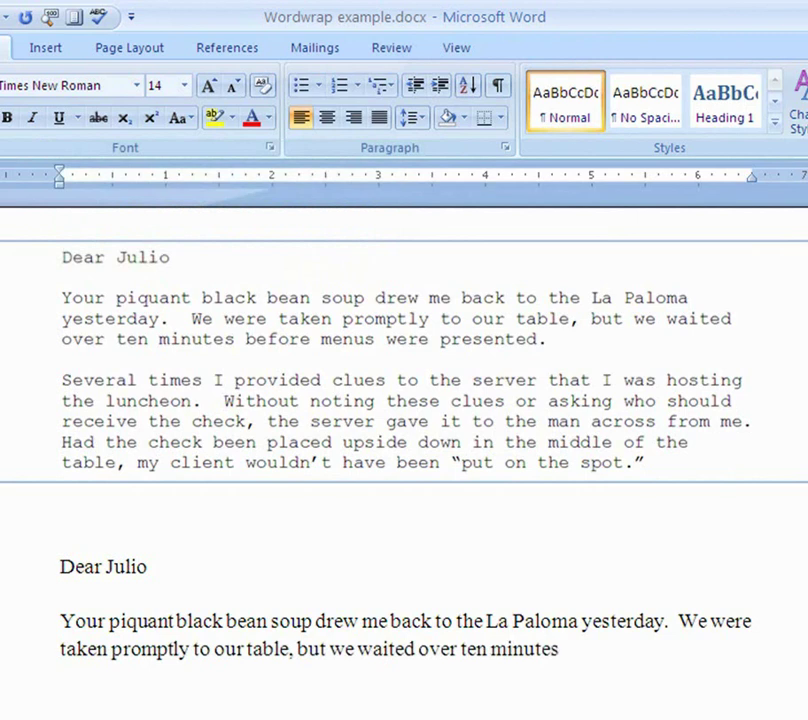
{"action": "type", "text": "before menus were pre"}
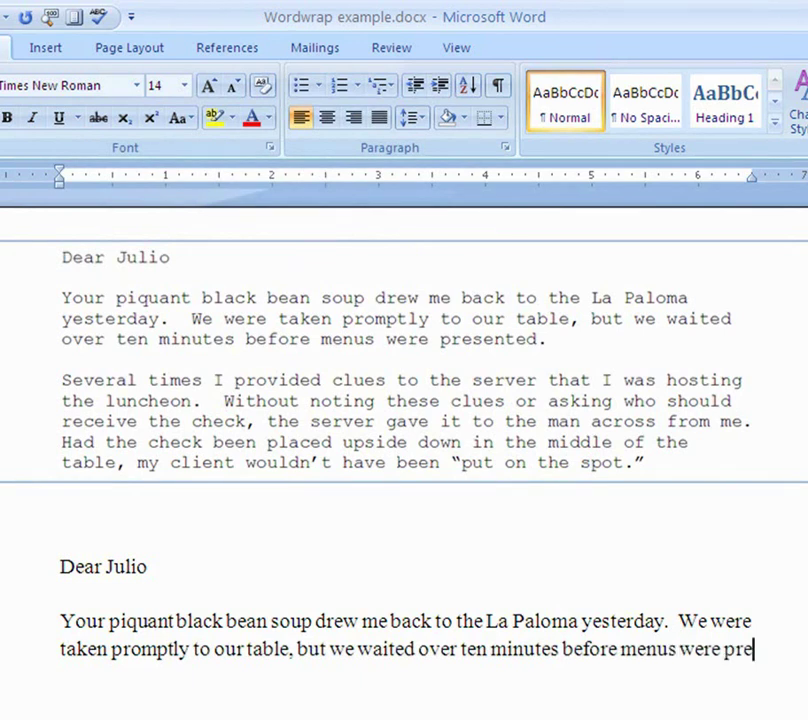
{"action": "type", "text": "sented"}
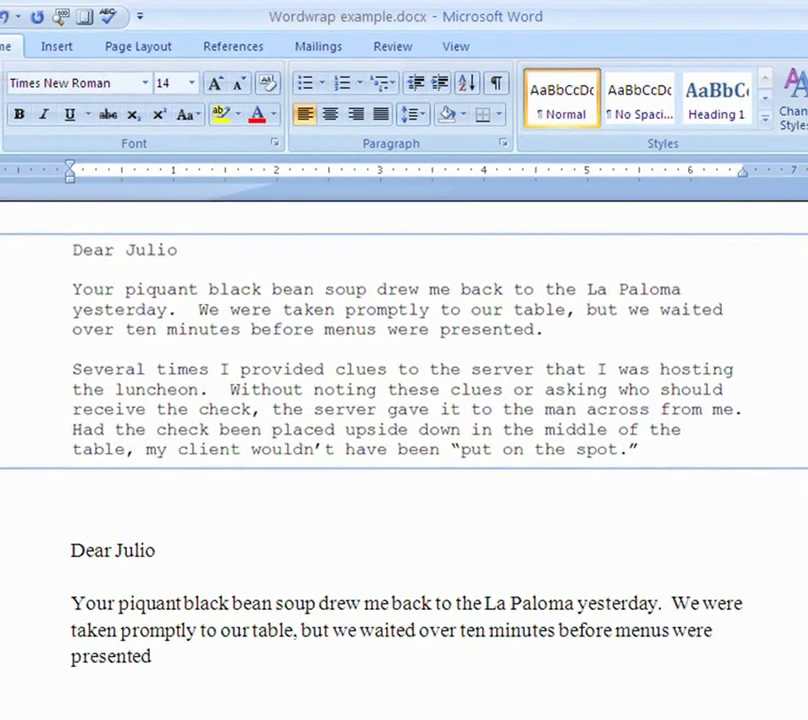
{"action": "type", "text": "."}
Step: Start a new paragraph and type the second paragraph, beginning 'Several times I provided clues to the server…'
{"action": "key", "text": "Return"}
{"action": "type", "text": "Several times I provided"}
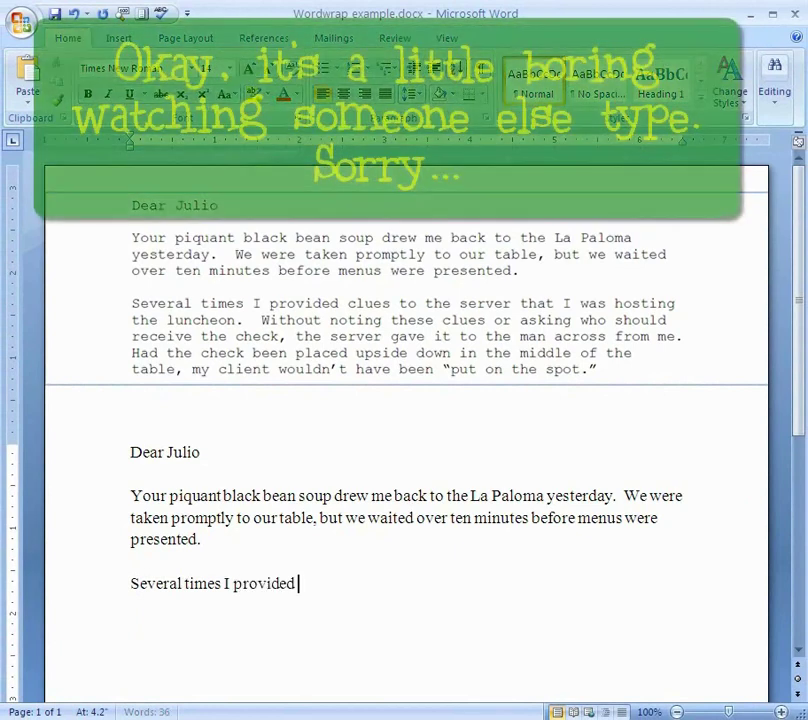
{"action": "type", "text": " clues to the serve"}
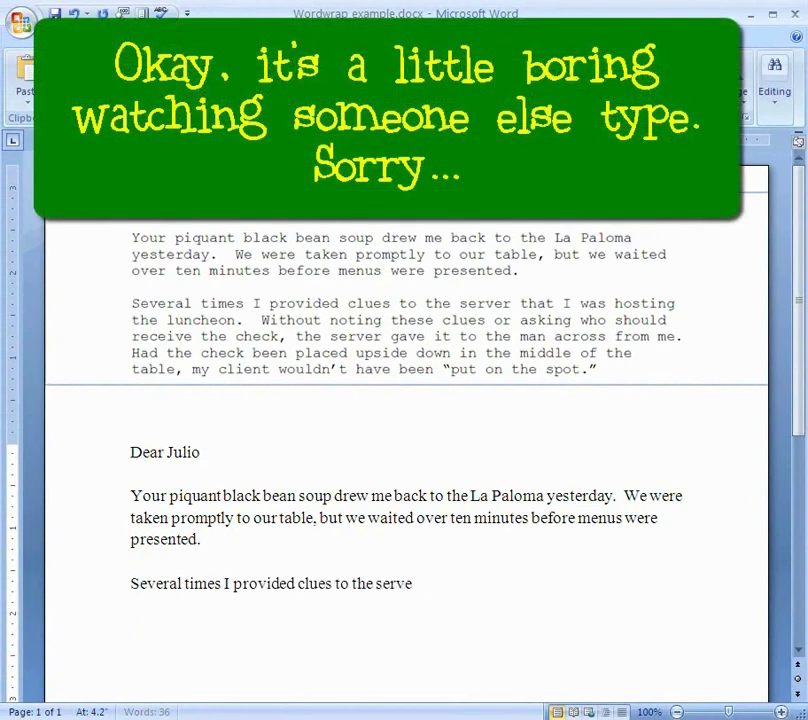
{"action": "type", "text": "r that I was"}
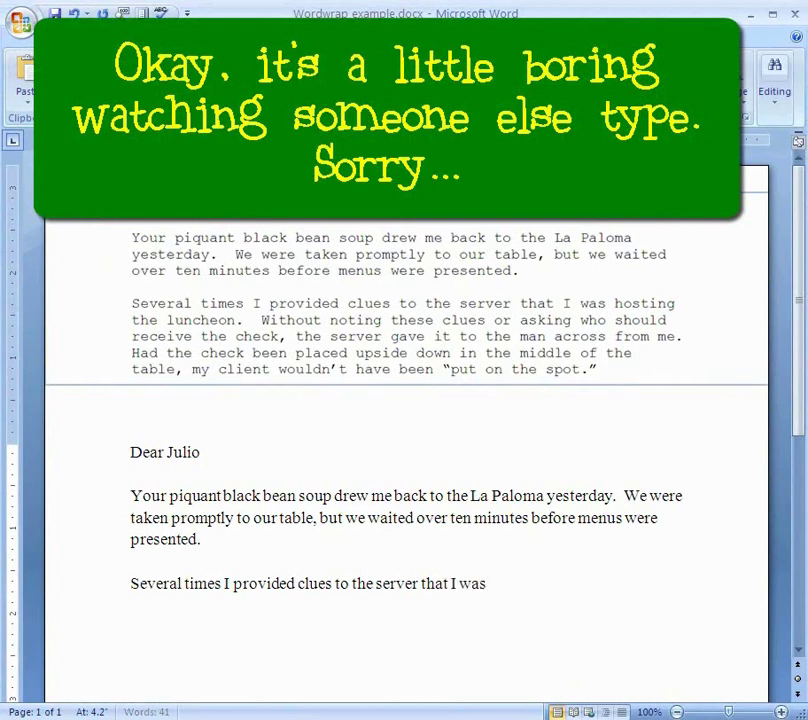
{"action": "type", "text": " hosting the lu"}
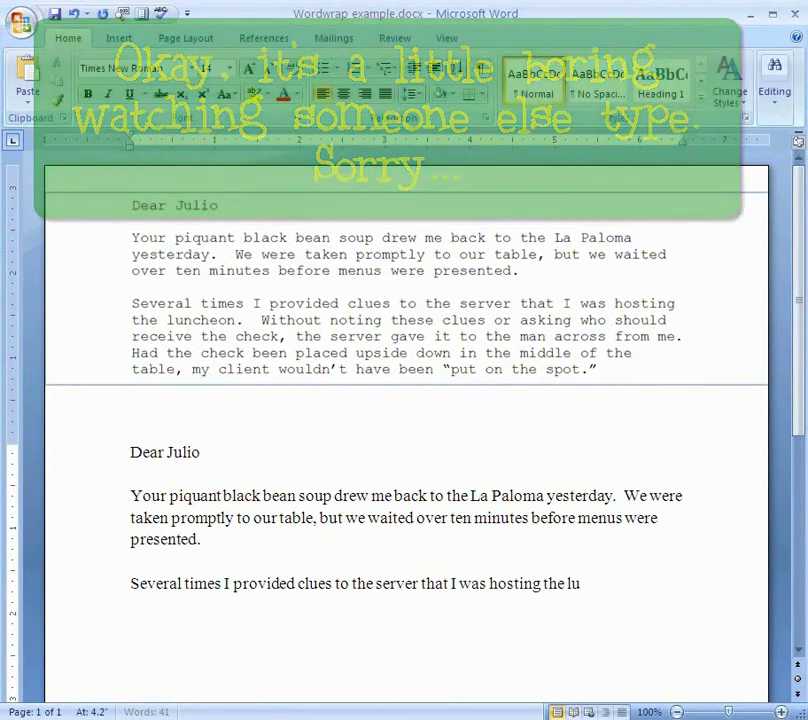
{"action": "type", "text": "ncheon."}
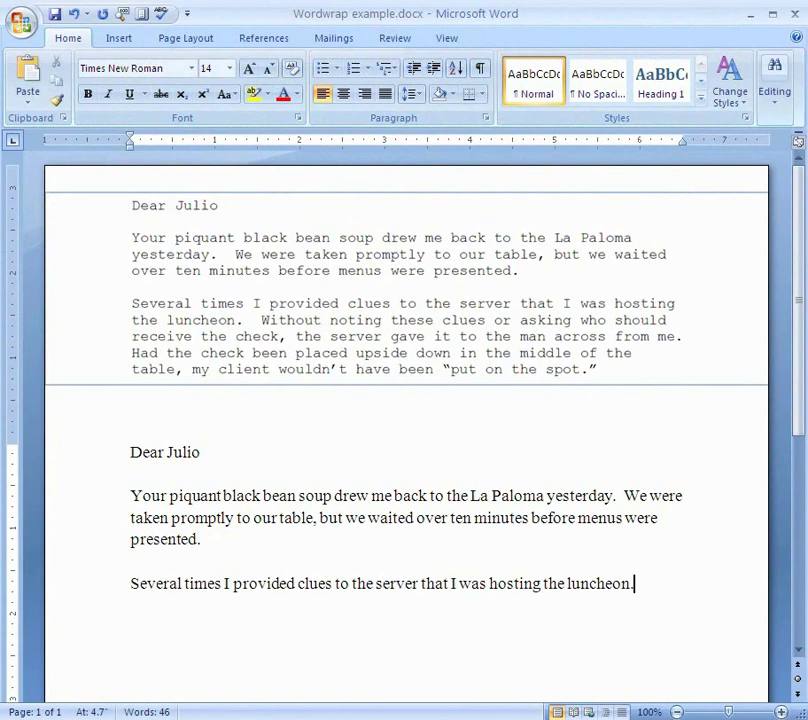
{"action": "type", "text": "  Withou"}
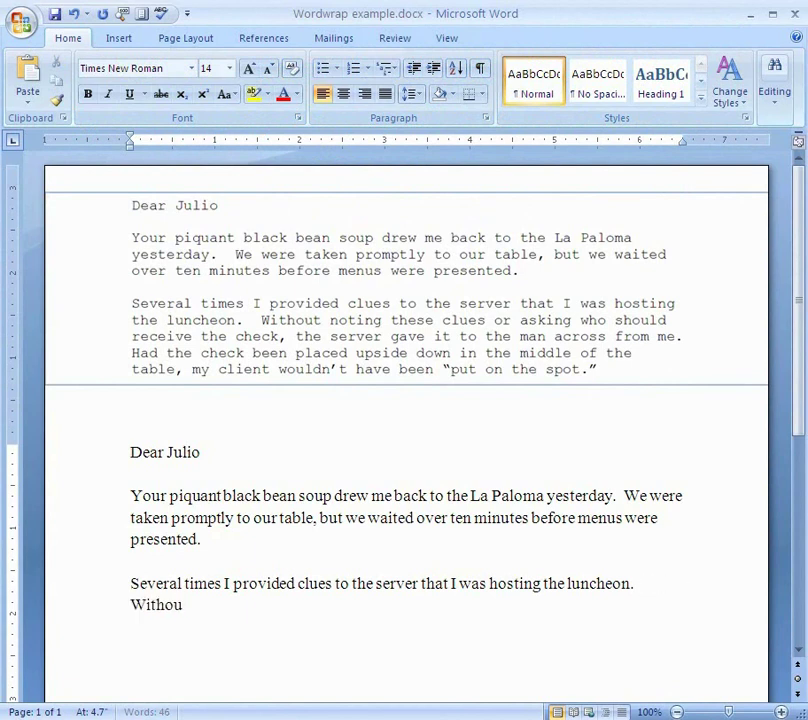
{"action": "type", "text": "t mo"}
{"action": "type", "text": "noting th"}
{"action": "type", "text": "ese"}
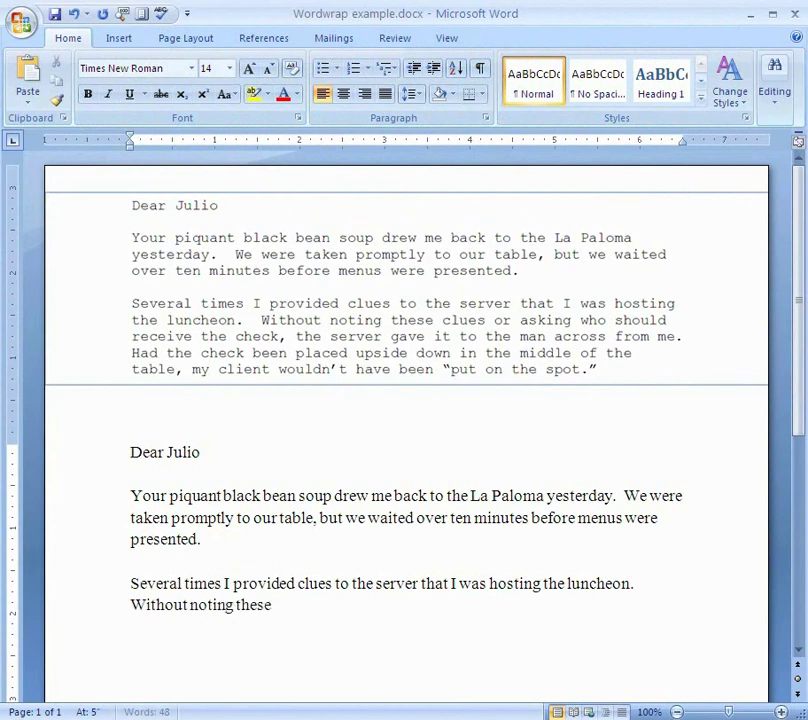
{"action": "type", "text": " clues or asking w"}
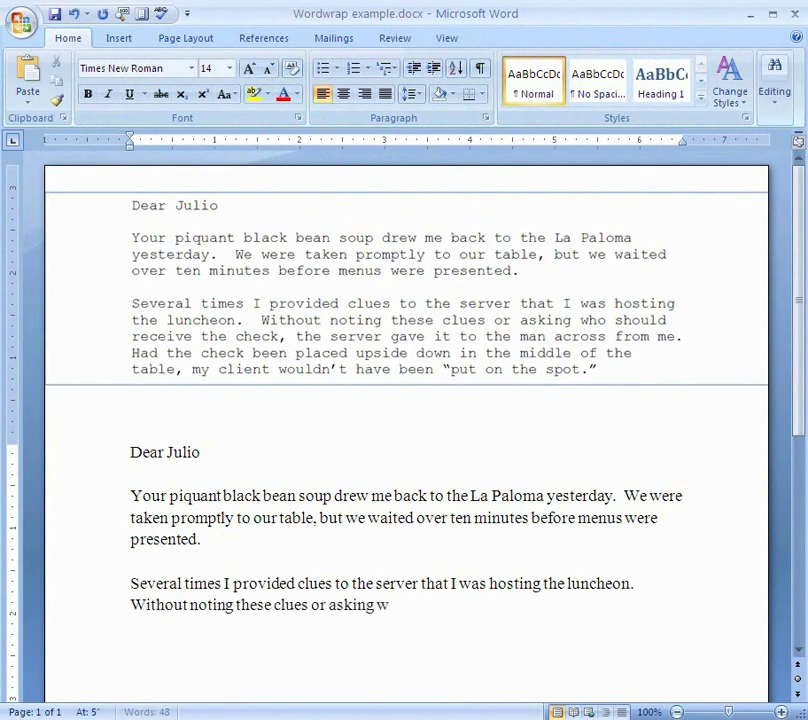
{"action": "type", "text": "ho should r"}
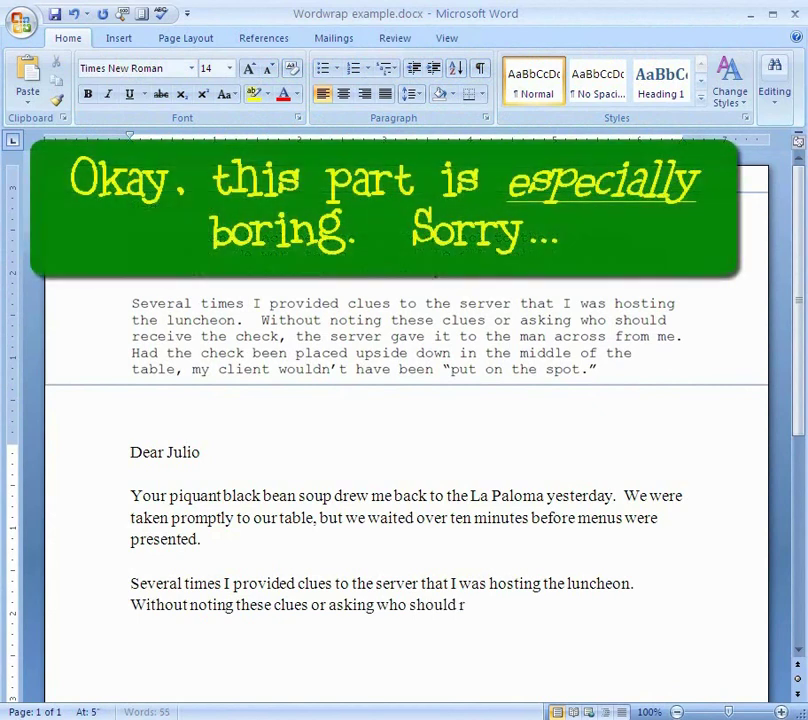
{"action": "type", "text": "eceive"}
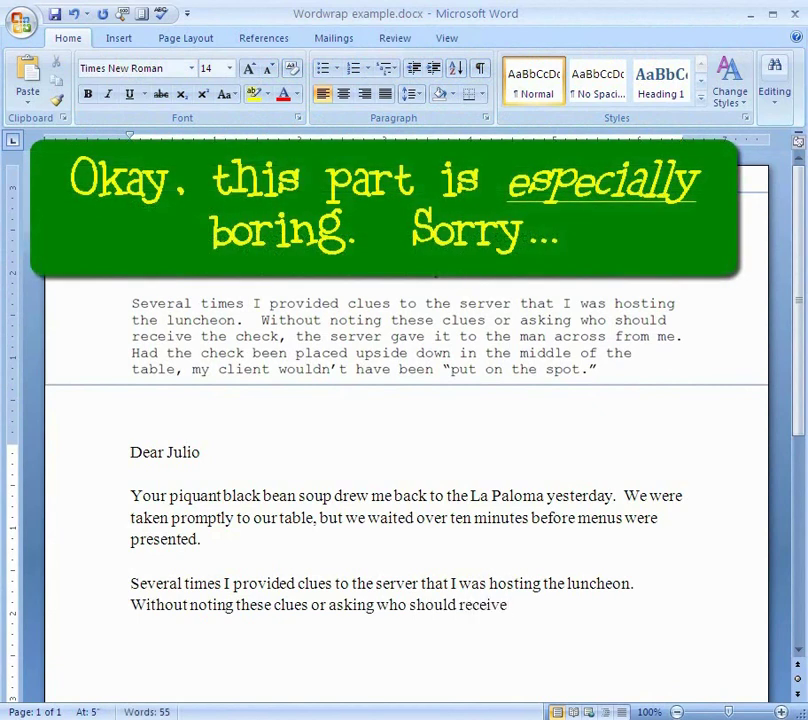
{"action": "type", "text": " the che"}
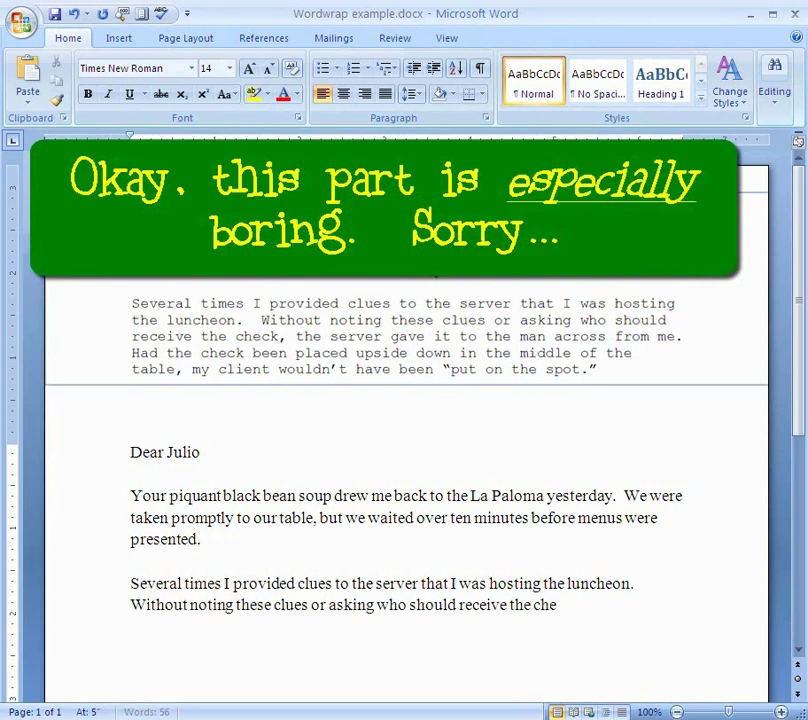
{"action": "type", "text": "ck, the server gave"}
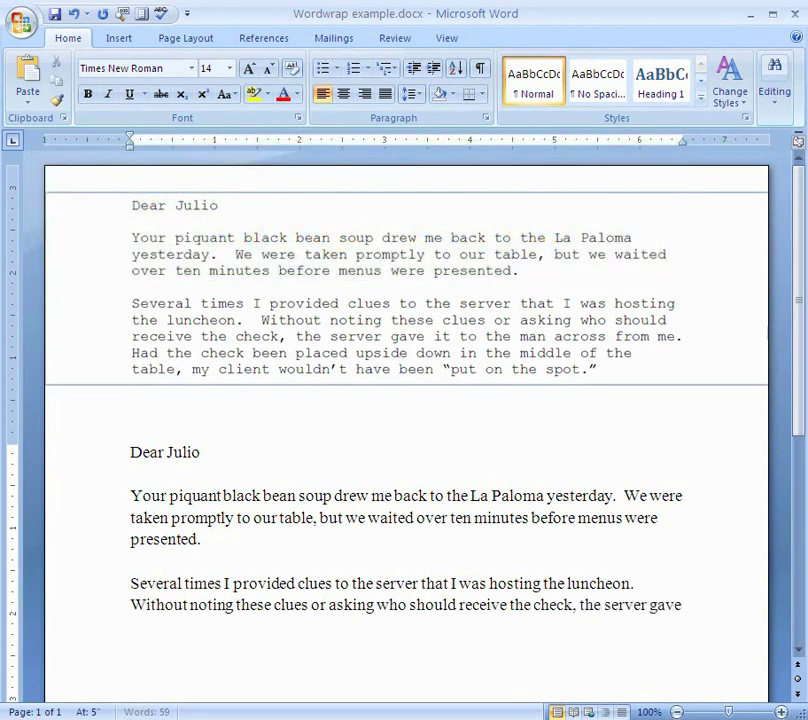
{"action": "type", "text": " it to the"}
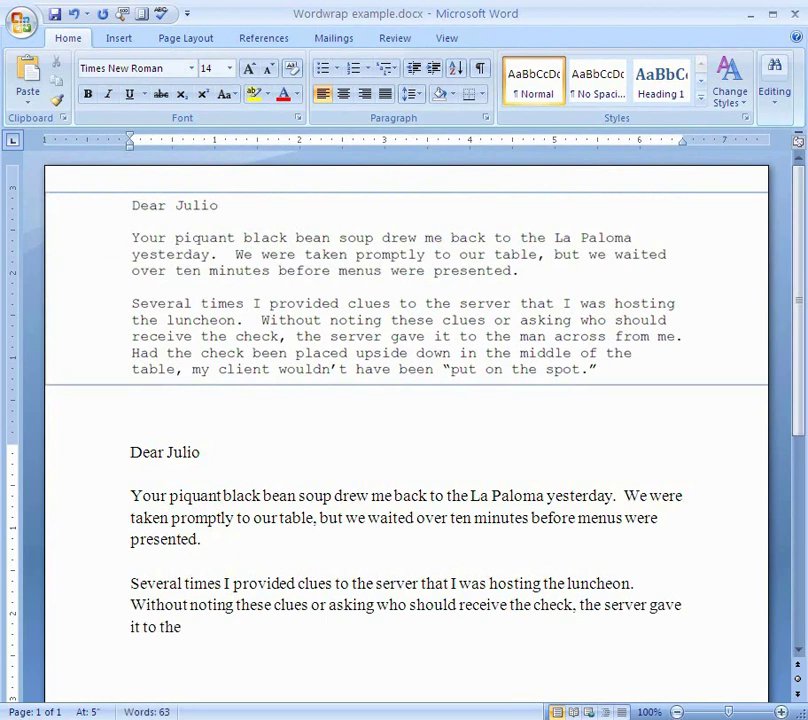
{"action": "type", "text": " man across from"}
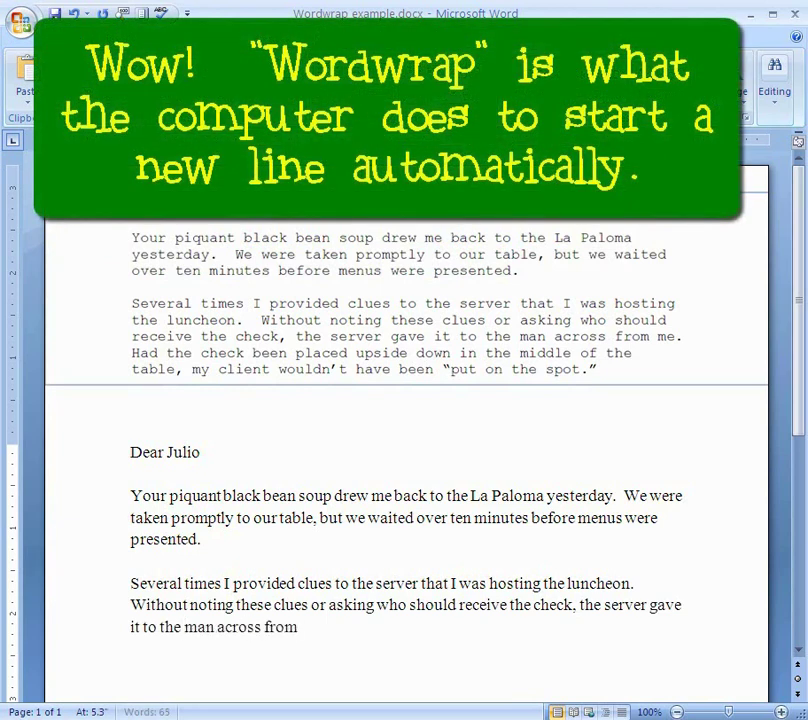
{"action": "type", "text": " me.  Had the check been placed upside d"}
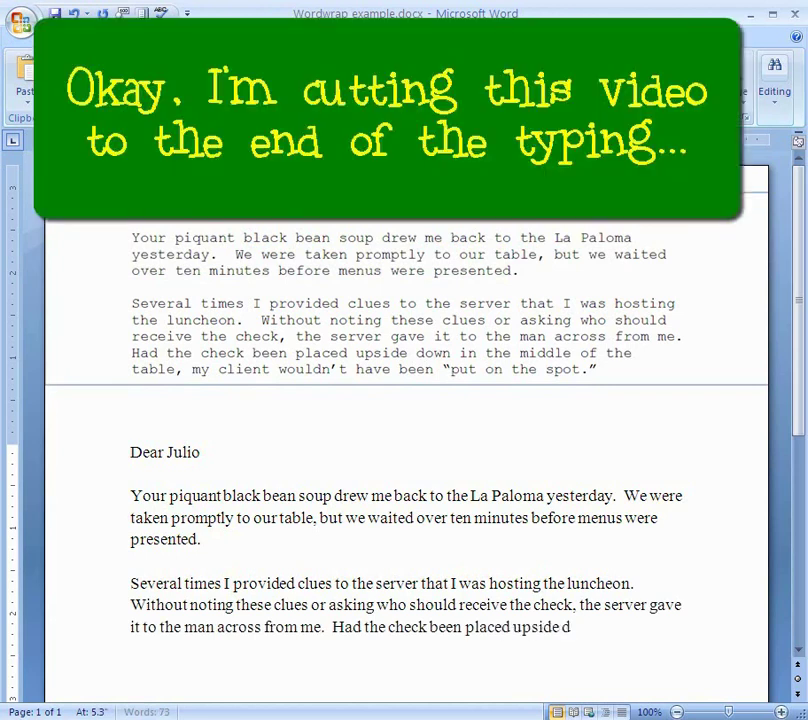
{"action": "type", "text": "own in the middle of the"}
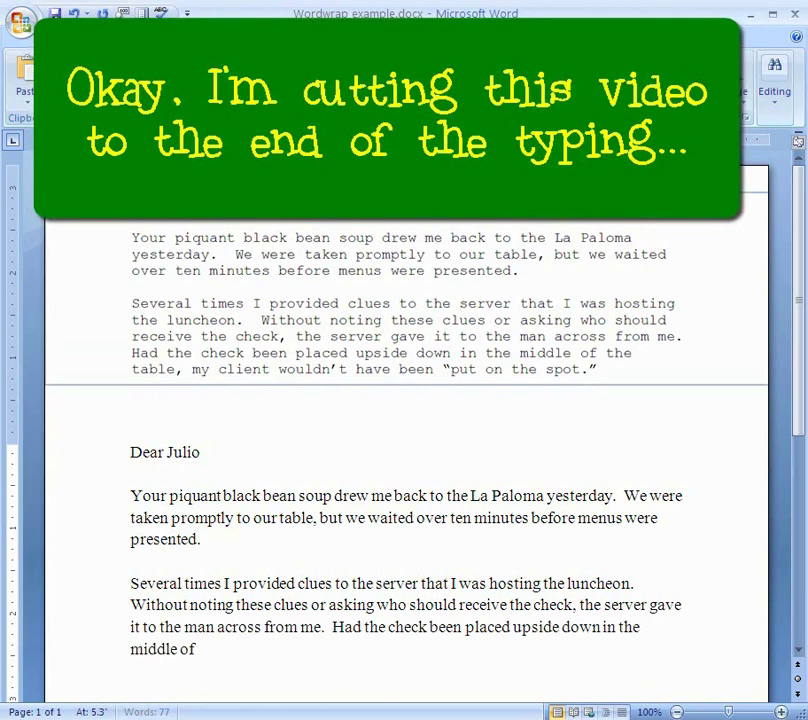
{"action": "type", "text": " ta"}
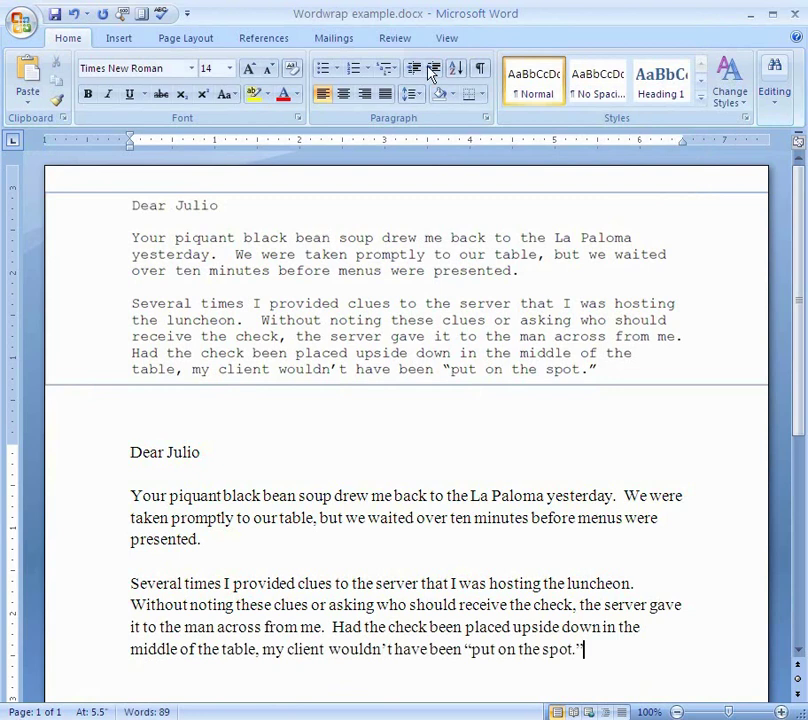
Step: Turn on Show/Hide ¶ to reveal marks, then check the empty paragraph between the two paragraphs
{"action": "left_click", "coordinate": [480, 68]}
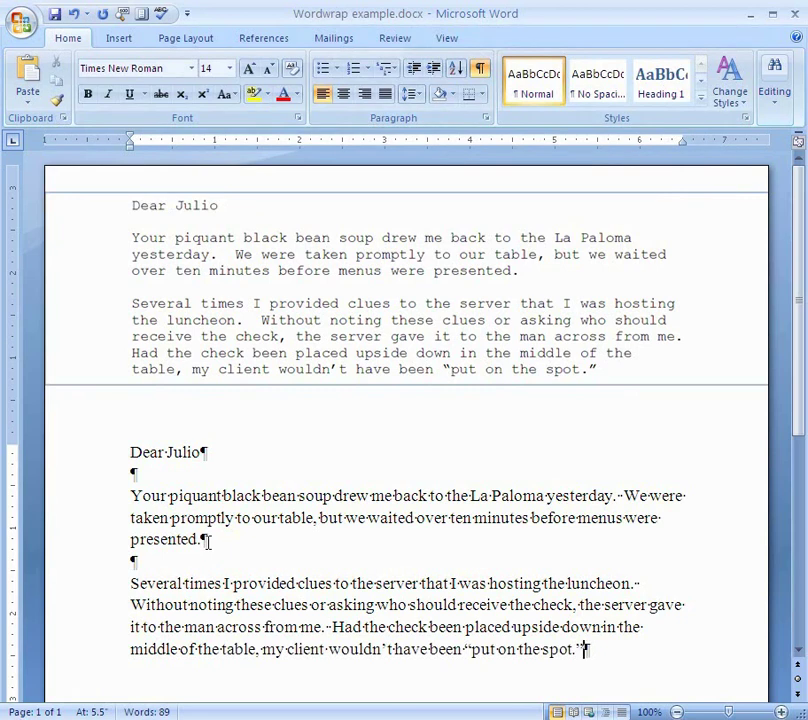
{"action": "left_click", "coordinate": [106, 564]}
{"action": "left_click", "coordinate": [131, 583]}
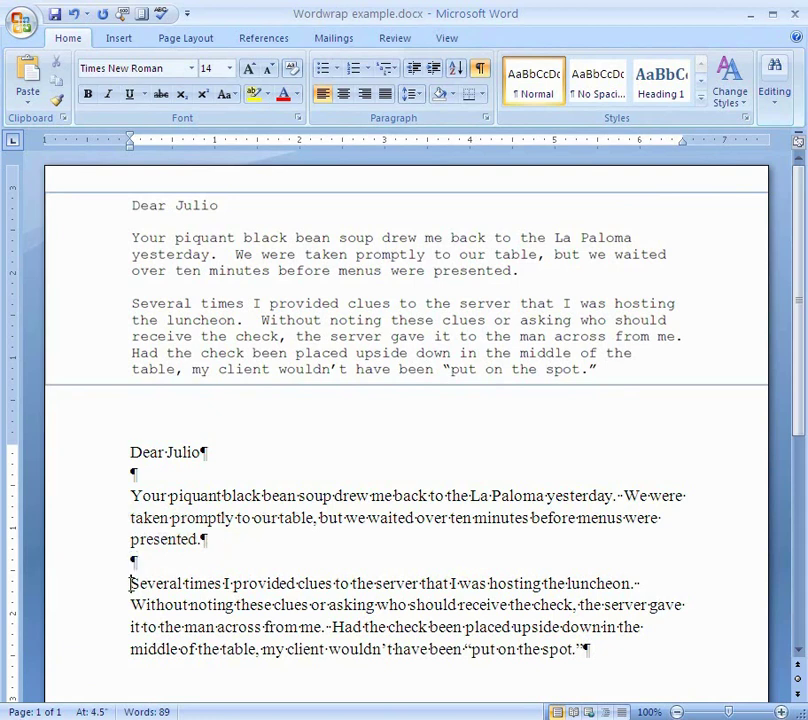